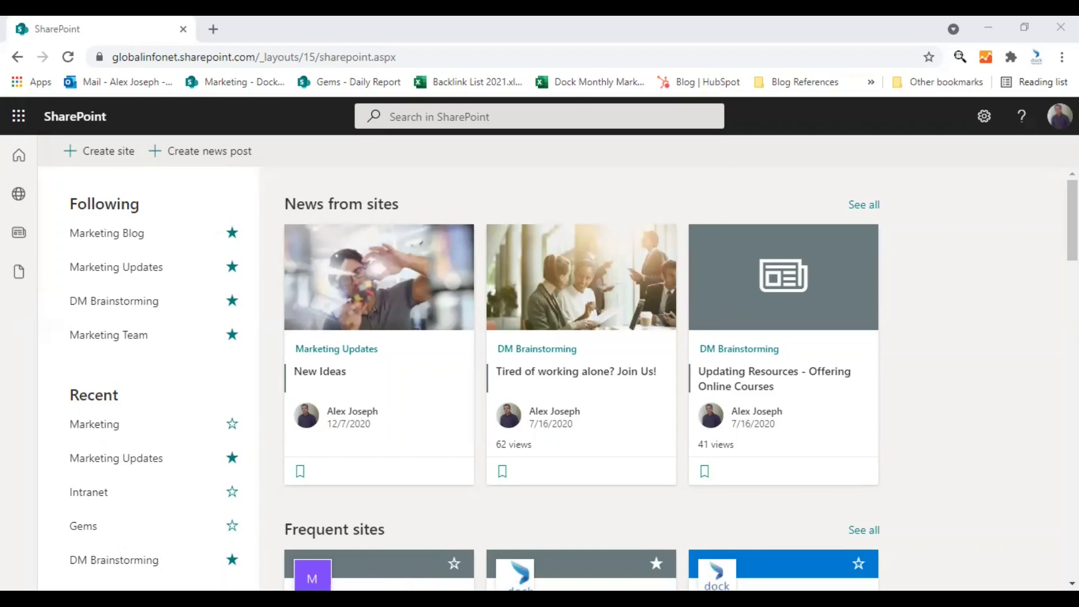
Open the Marketing Updates site from the New Ideas news card.
click(287, 178)
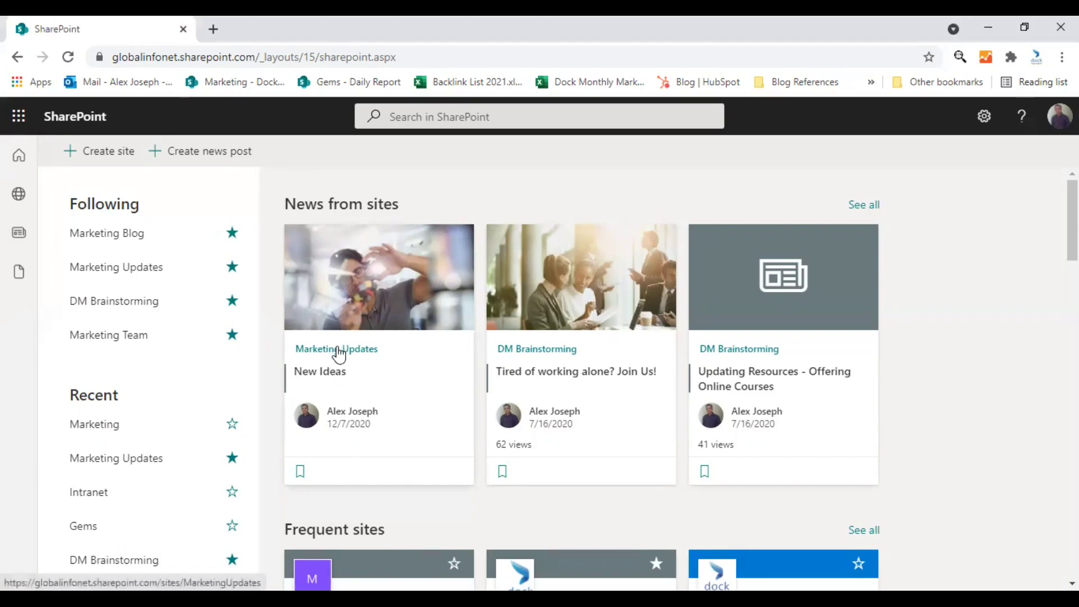
click(364, 353)
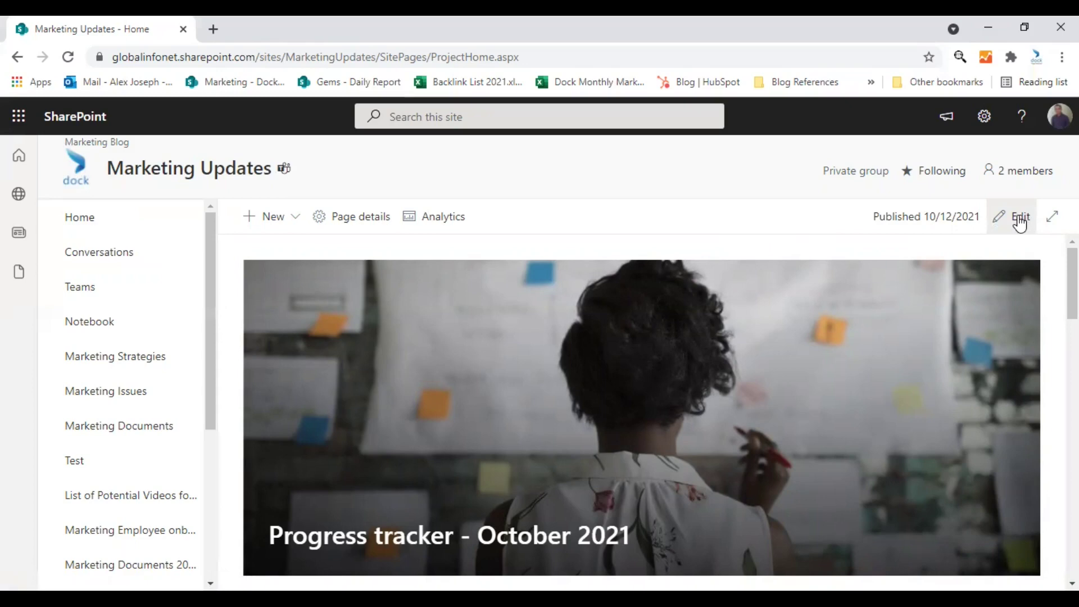
Put the Marketing Updates home page into edit mode and scroll down to Documents - Tracking.
click(1019, 219)
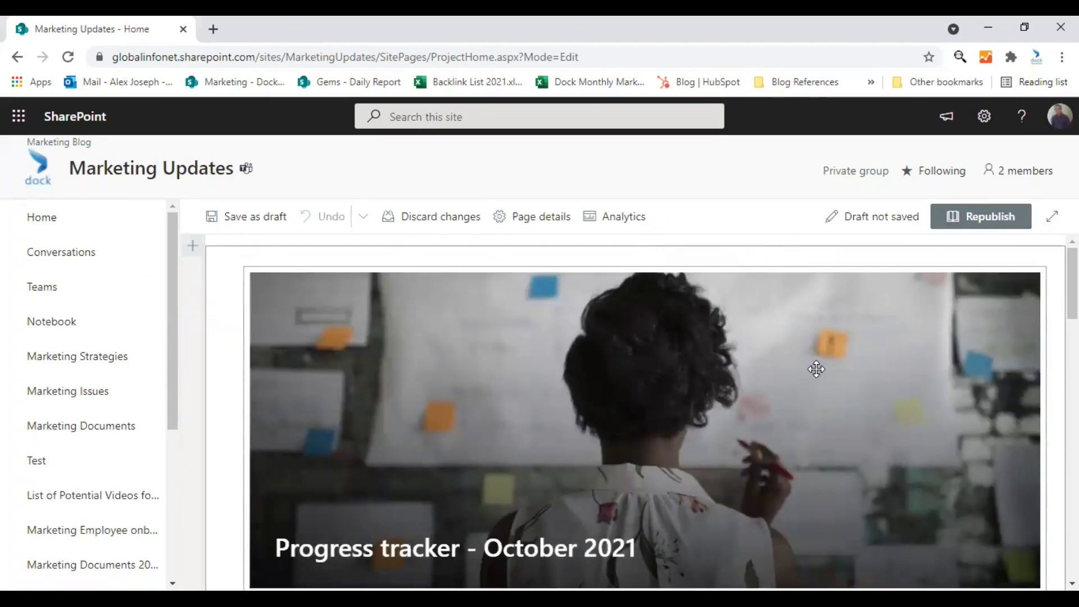
scroll(817, 369, down, 3)
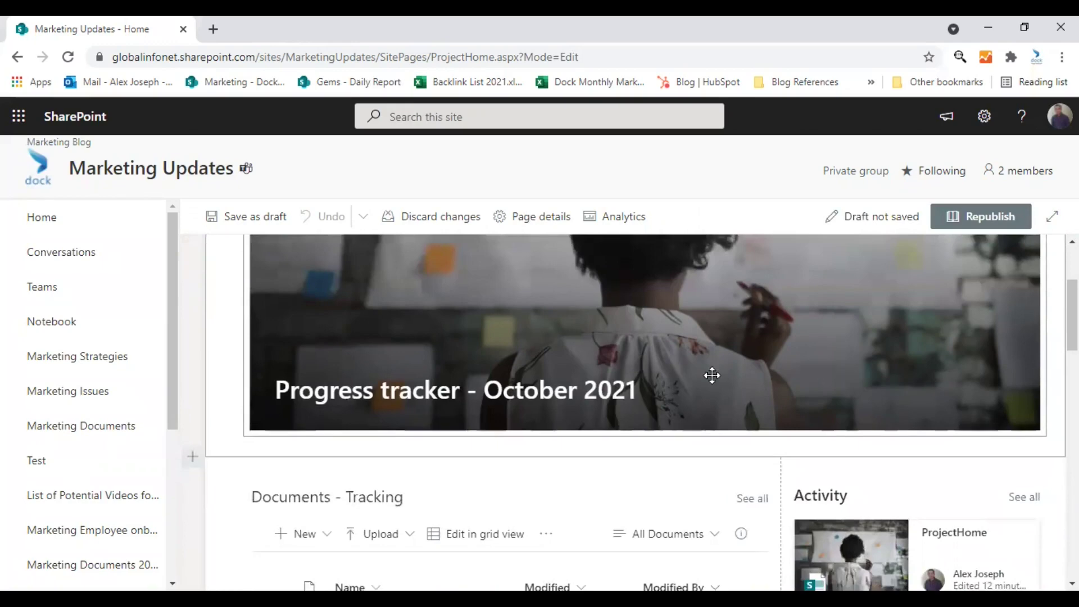
scroll(681, 377, up, 2)
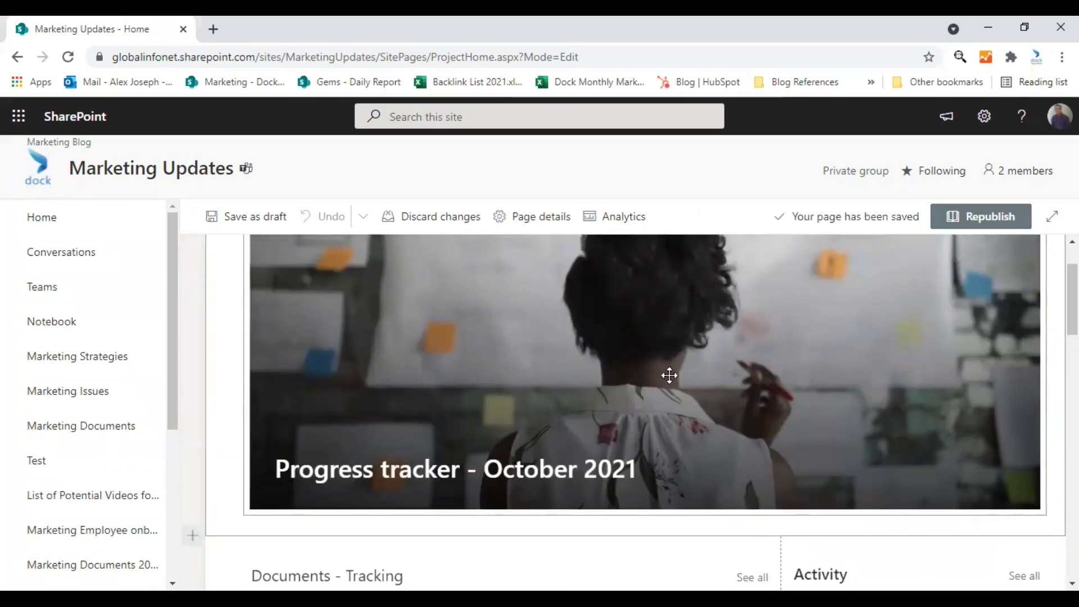
scroll(595, 361, down, 2)
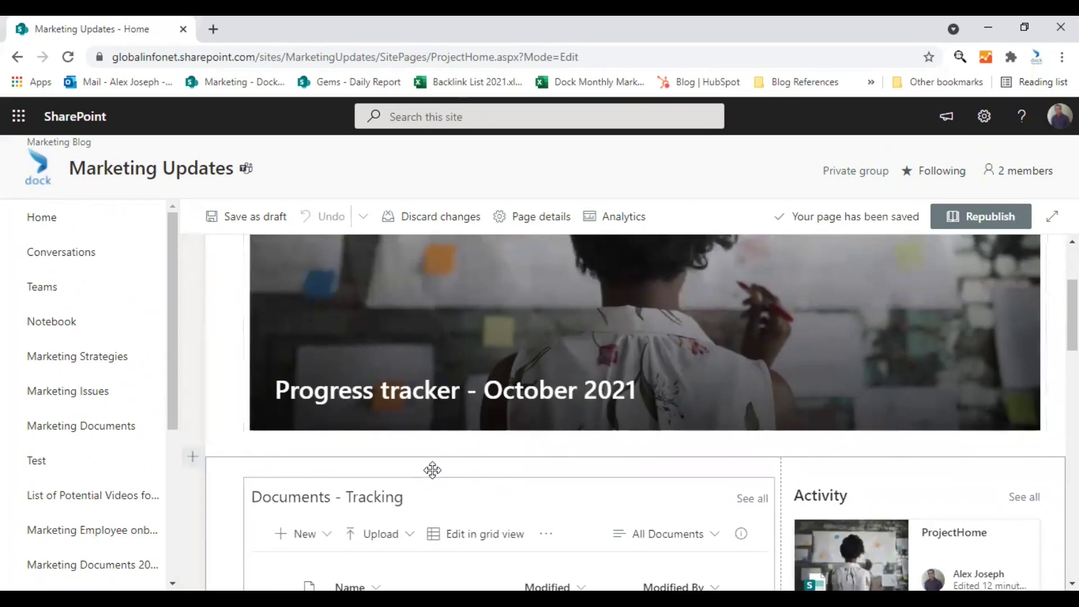
scroll(433, 468, down, 2)
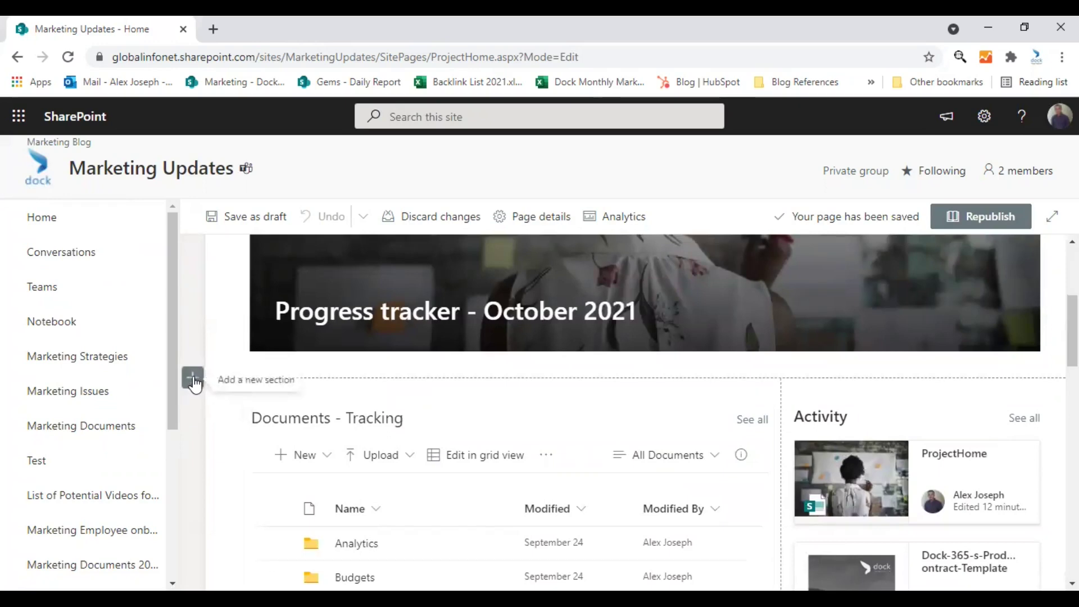
Add a one-column section below the banner and search its web parts for 'file'.
click(193, 380)
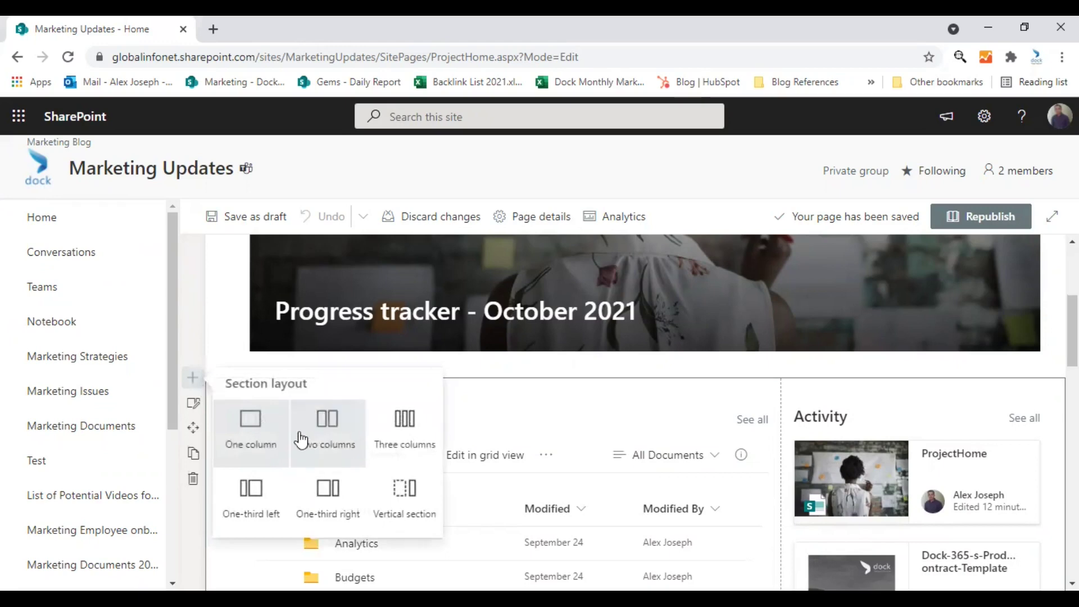
click(256, 433)
scroll(535, 420, down, 3)
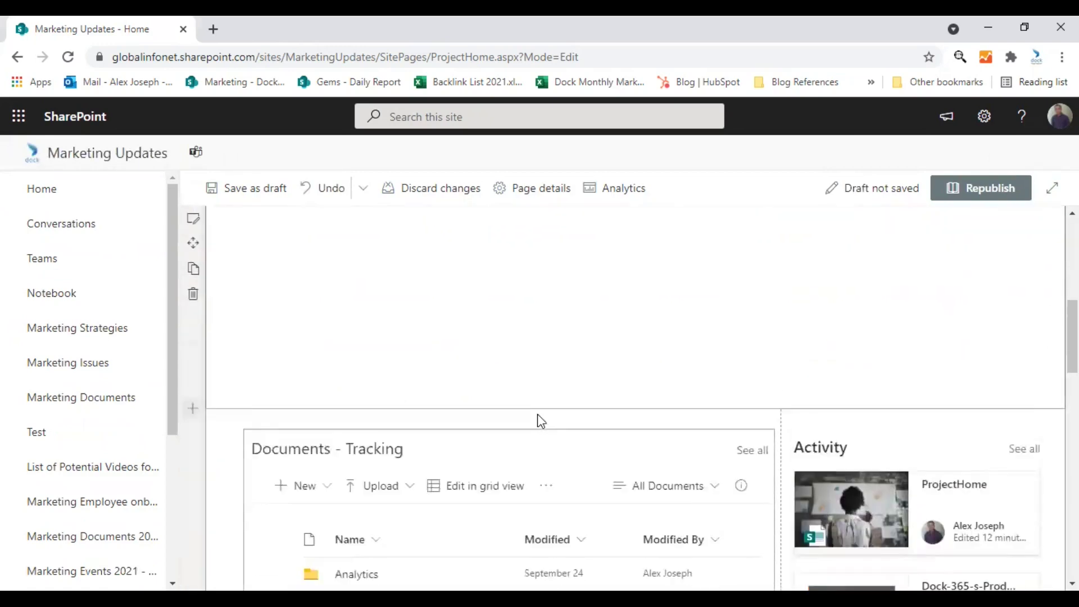
scroll(537, 422, up, 2)
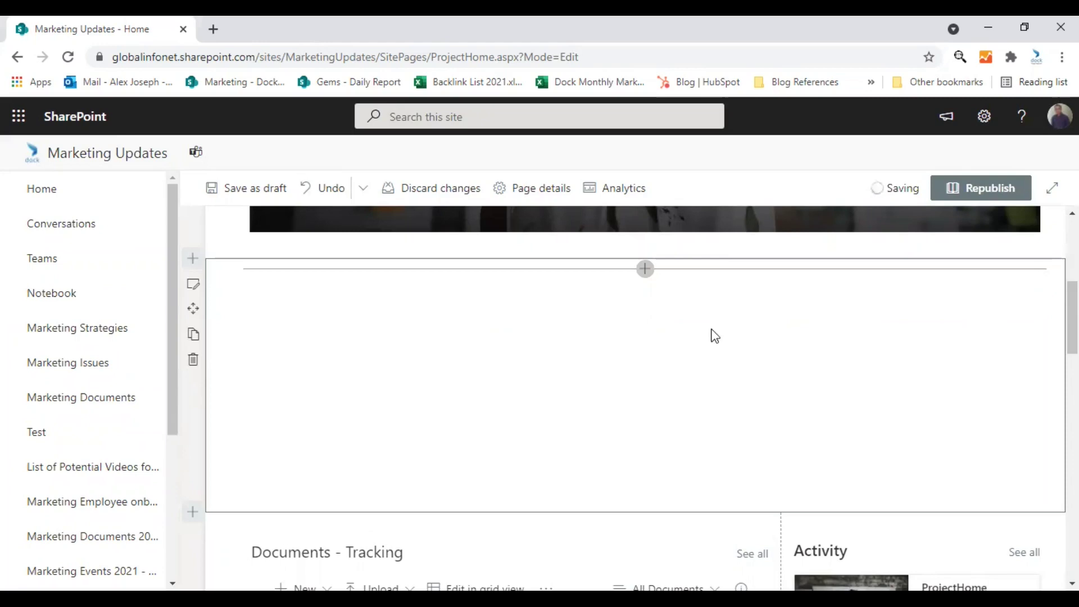
click(646, 272)
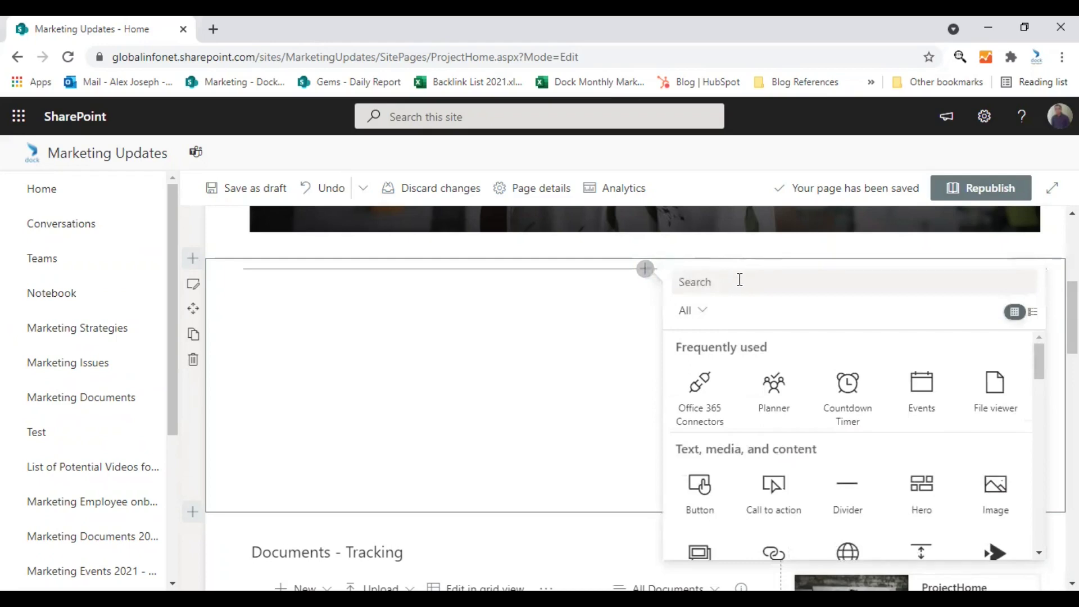
text(file)
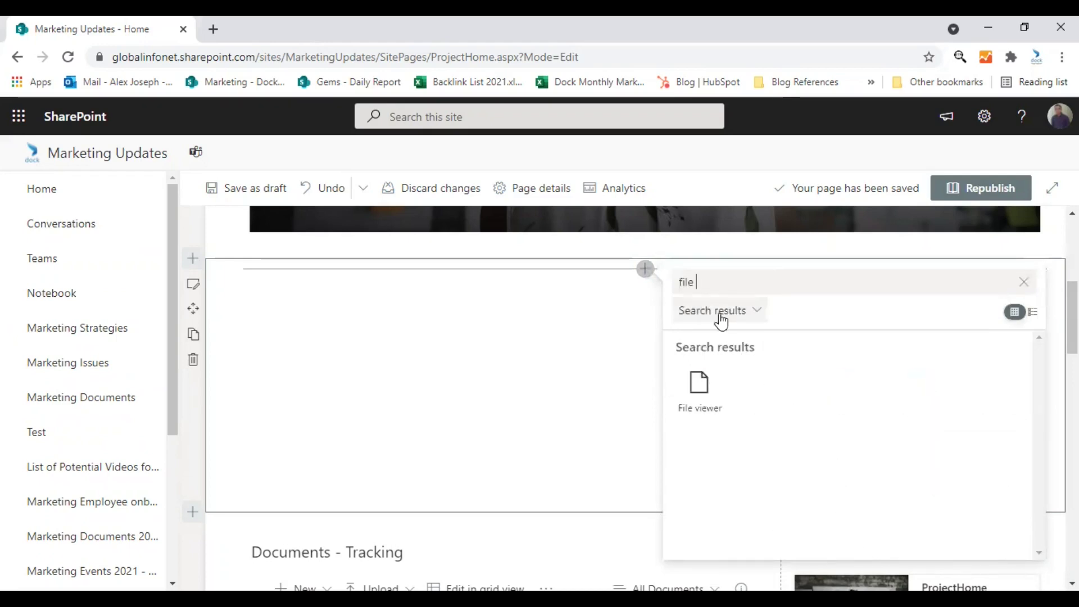
Insert a File viewer web part showing Dock-365-s-Product-Supply-Contract-Template from Recent documents.
click(703, 397)
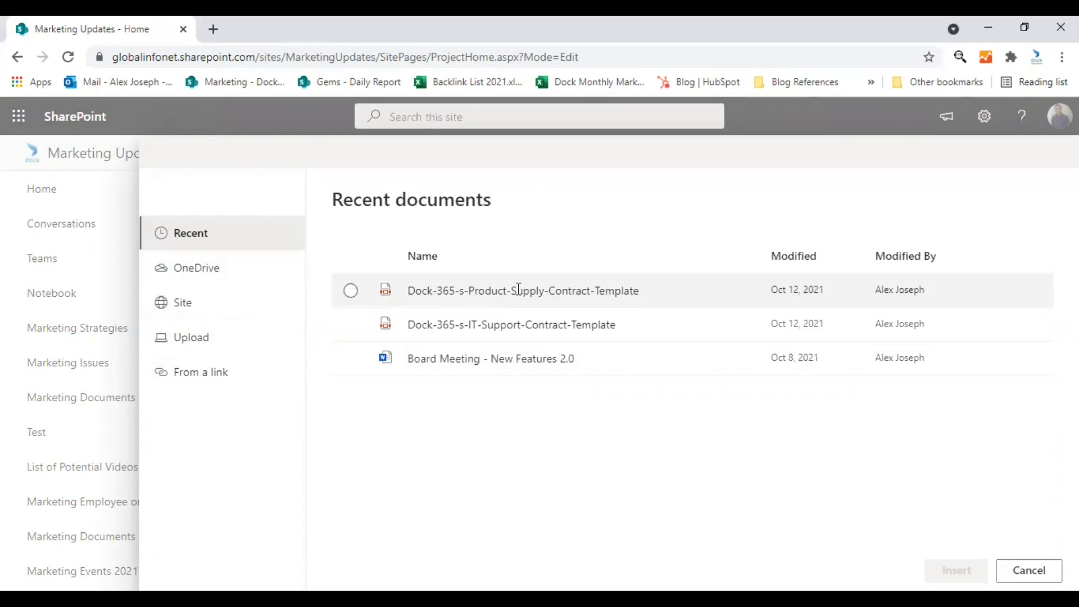
click(352, 291)
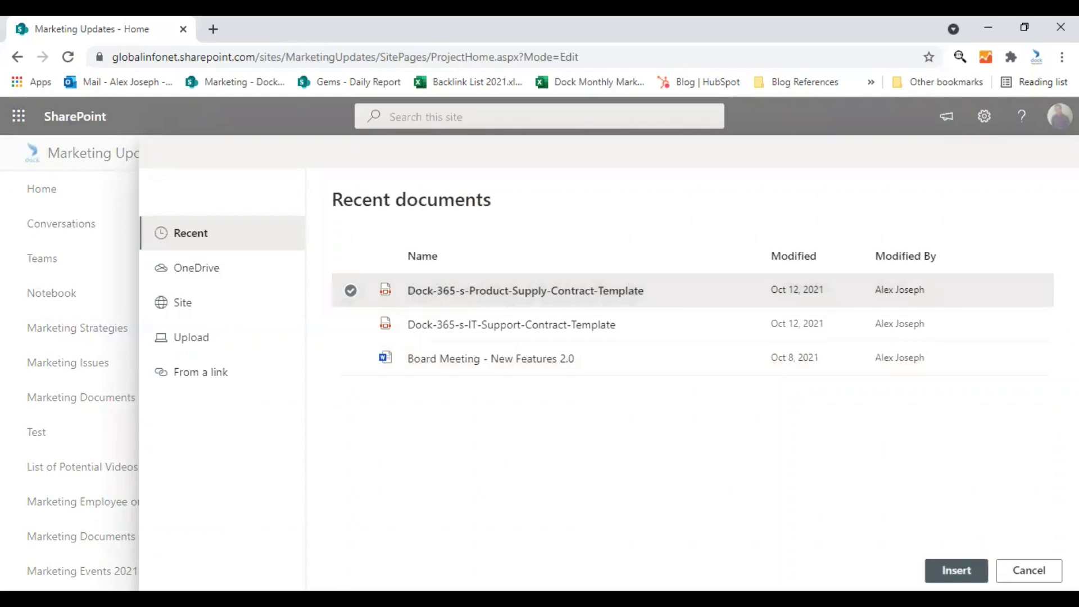
click(956, 570)
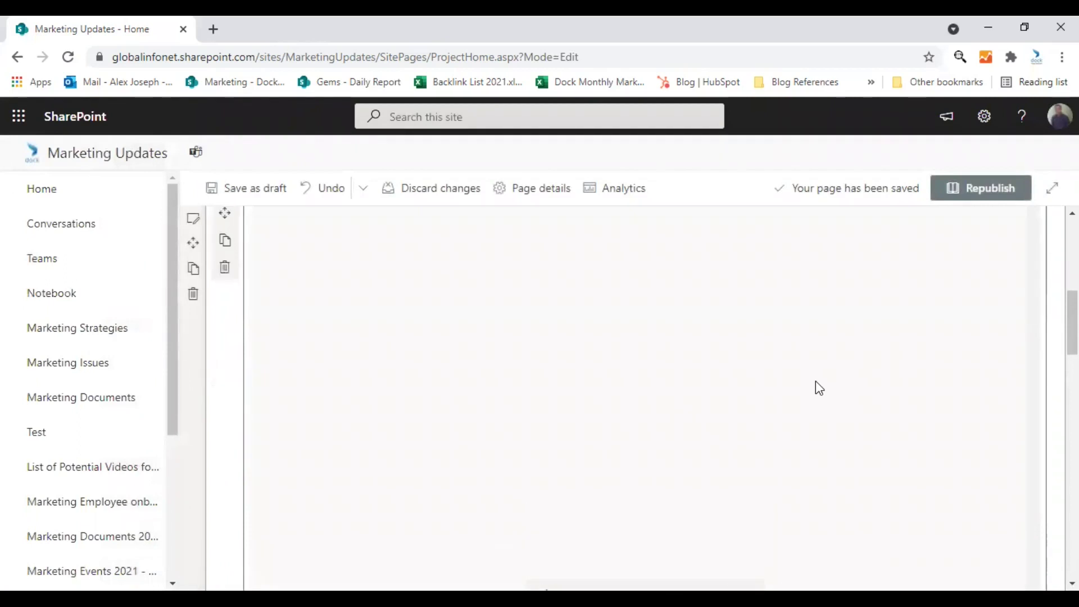
Caption the contract viewer 'Product supply contract template'.
scroll(816, 383, up, 3)
scroll(816, 382, down, 5)
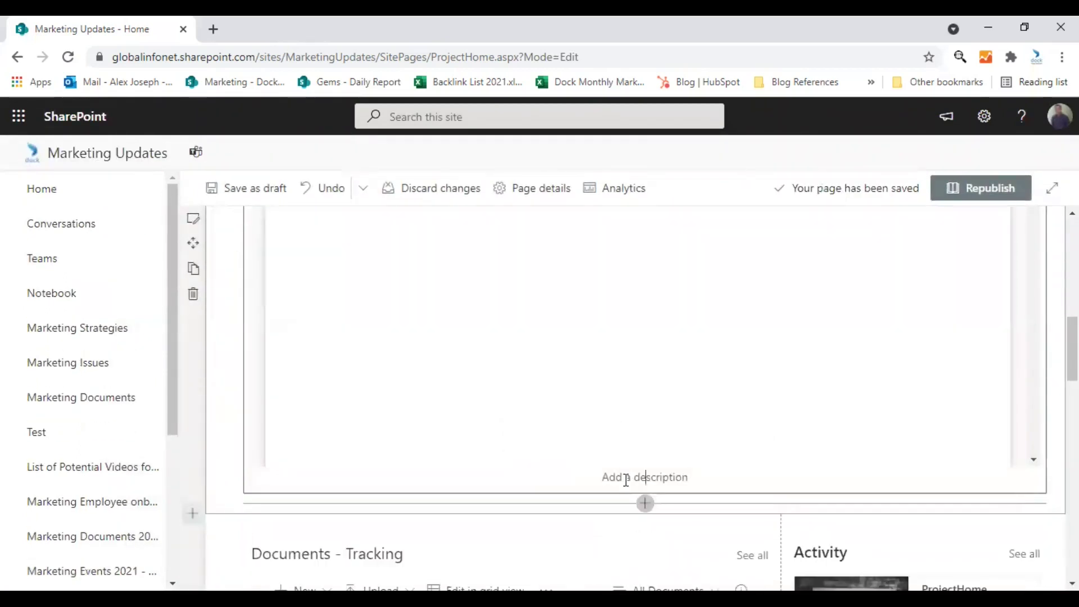
click(647, 477)
scroll(669, 484, up, 5)
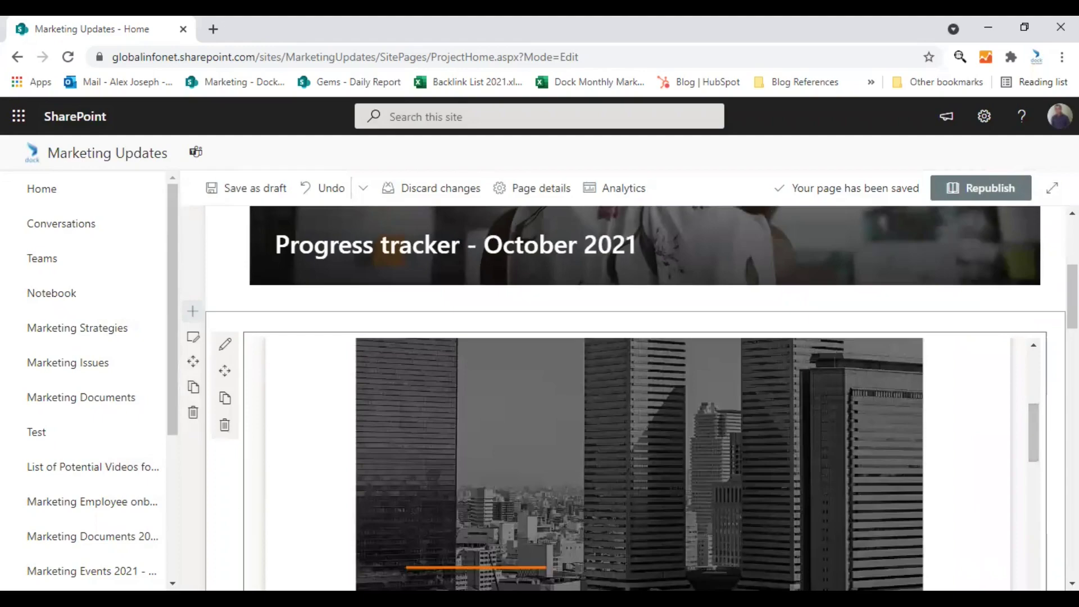
scroll(681, 468, down, 4)
scroll(1009, 427, down, 3)
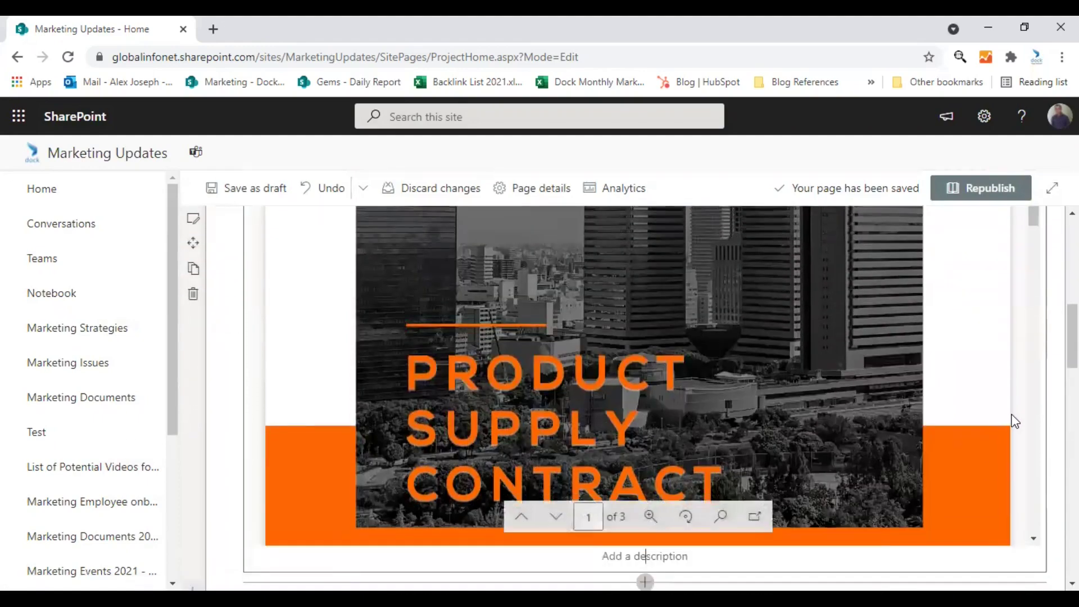
text(P)
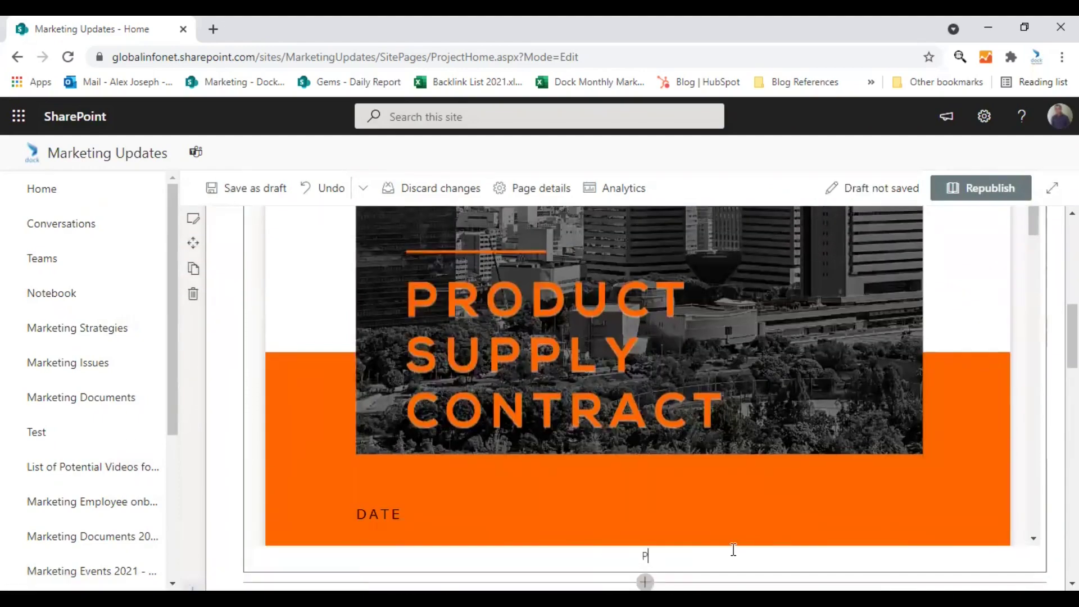
text(roduct supply con)
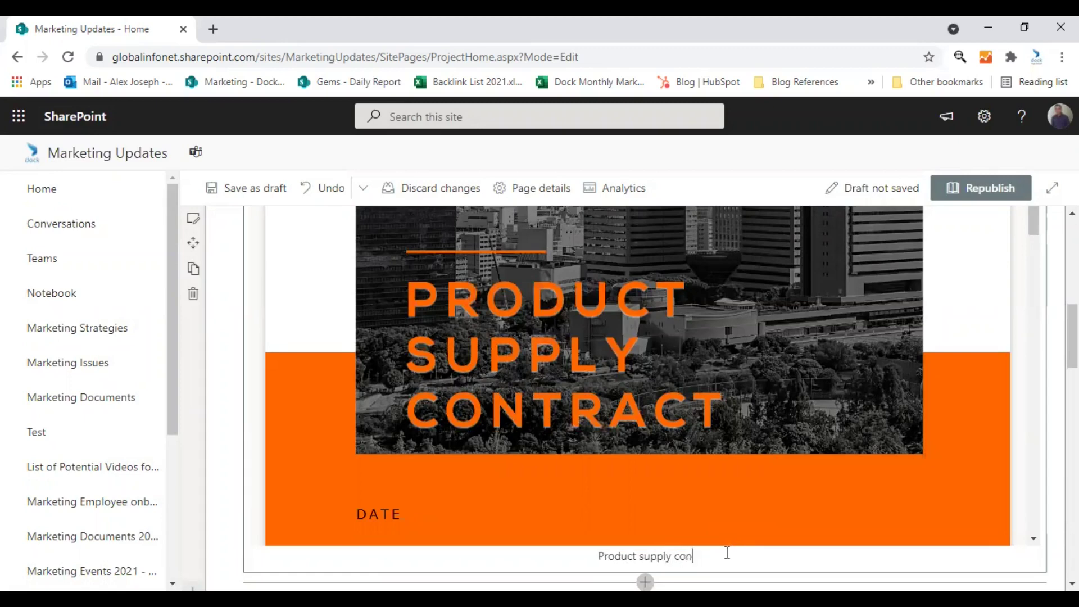
text(tract templ)
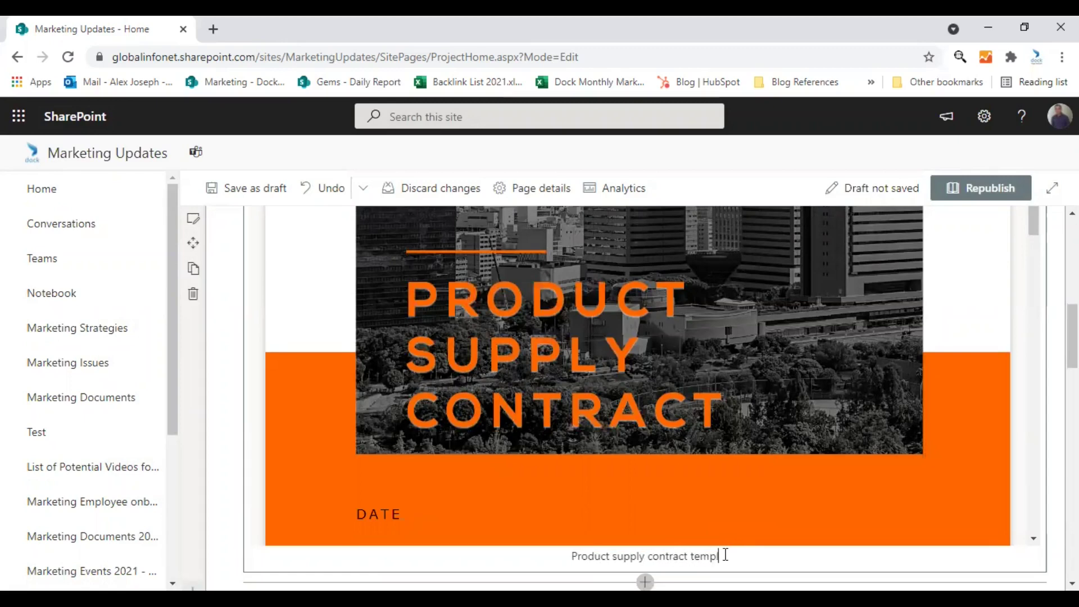
text(ate)
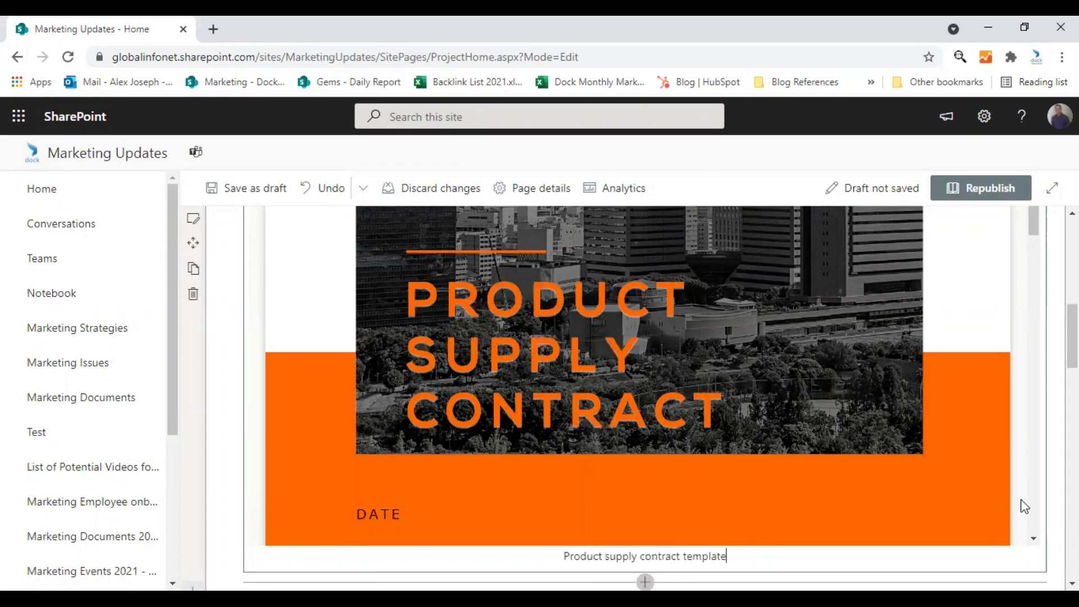
Scroll through the 3-page contract preview in the viewer and back up.
scroll(1050, 358, down, 2)
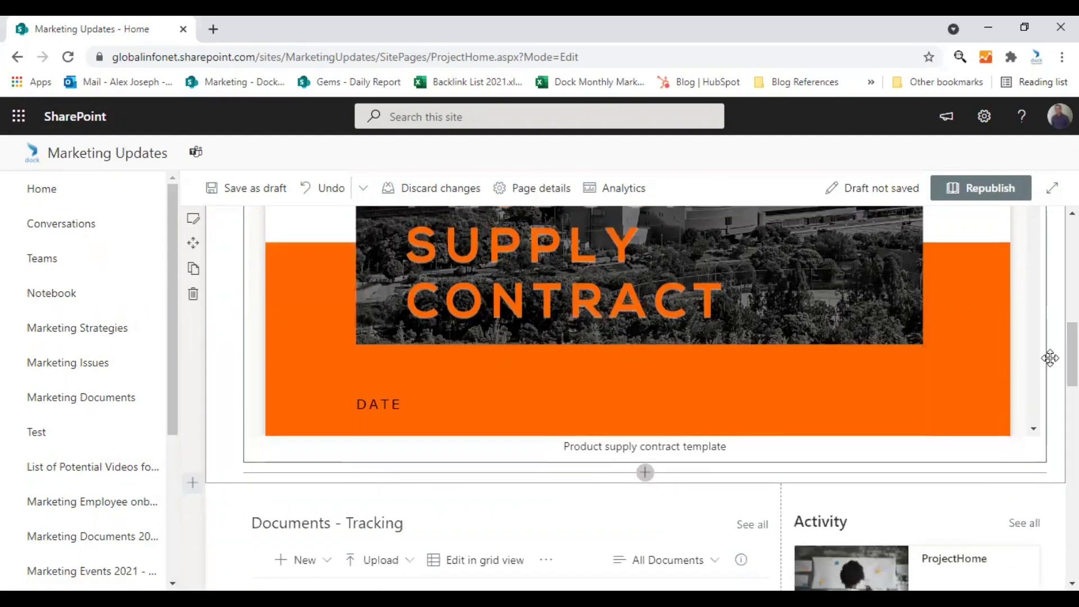
mouse_move(765, 366)
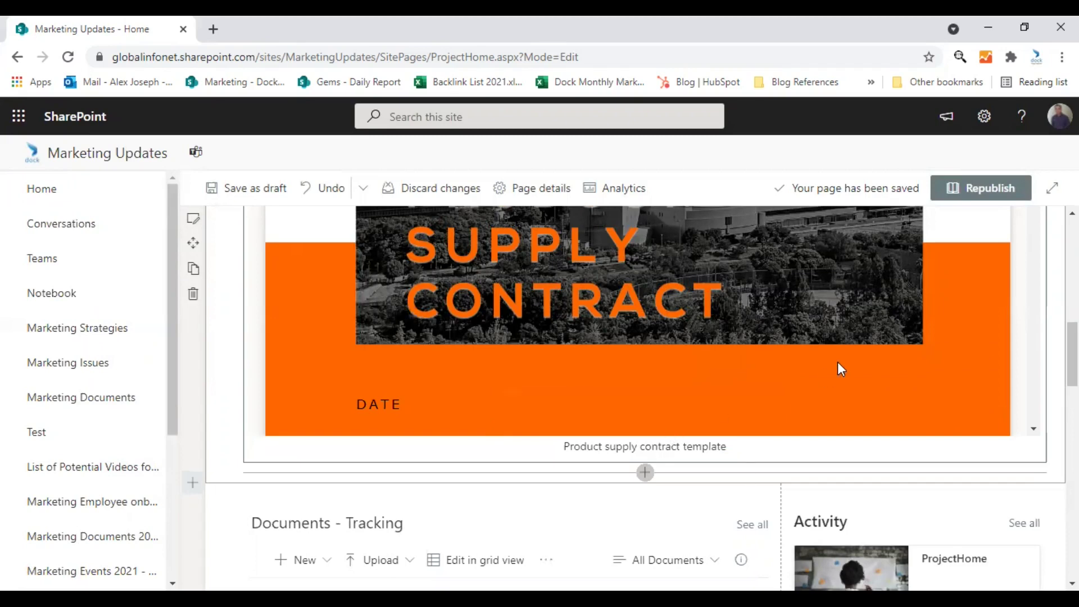
scroll(837, 362, up, 3)
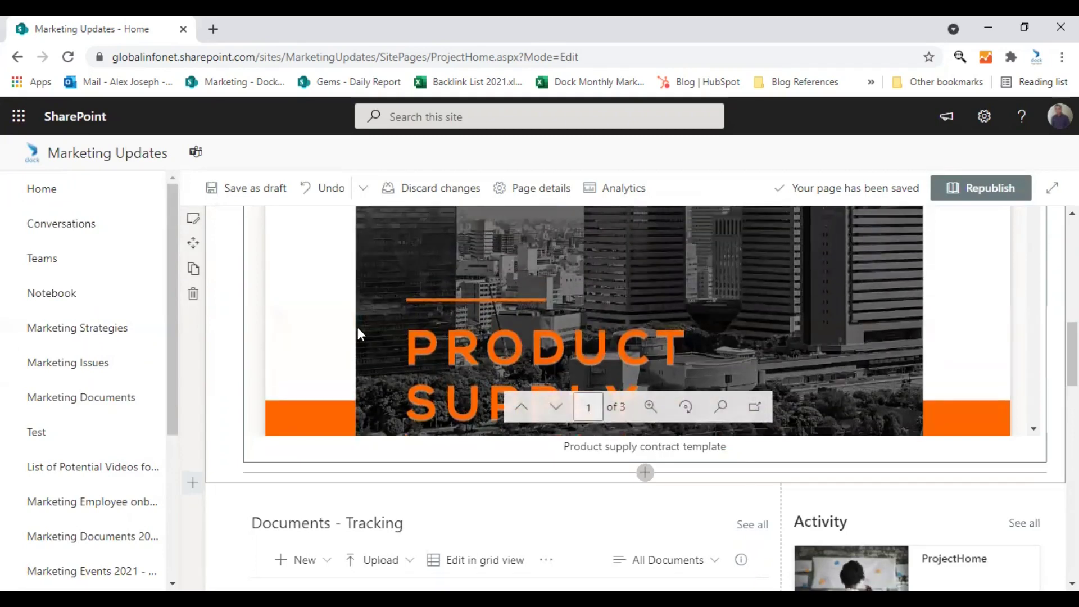
scroll(403, 322, up, 5)
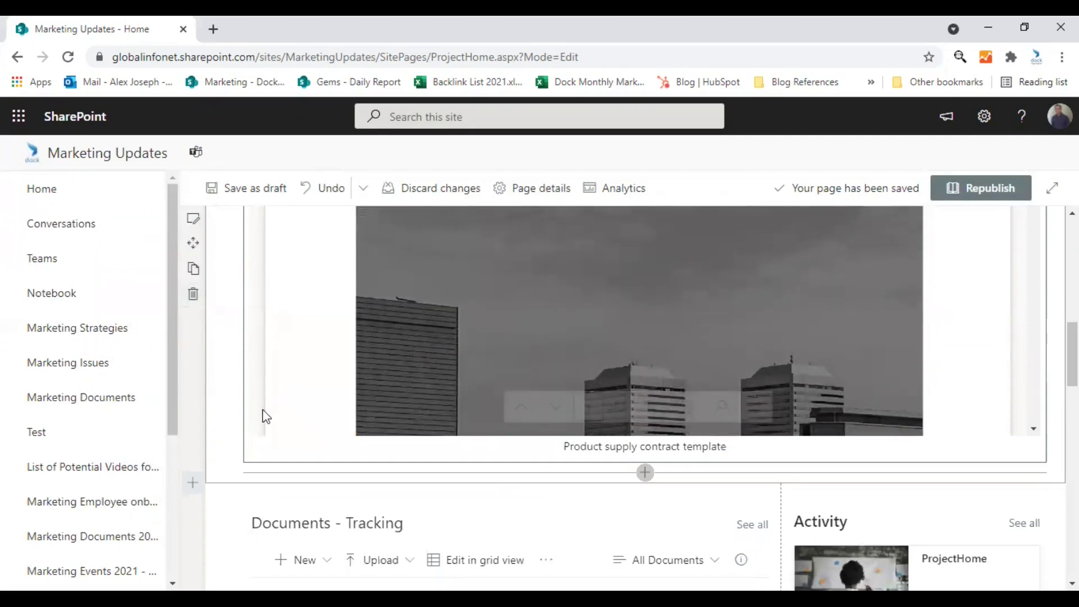
scroll(265, 414, up, 5)
scroll(224, 340, up, 3)
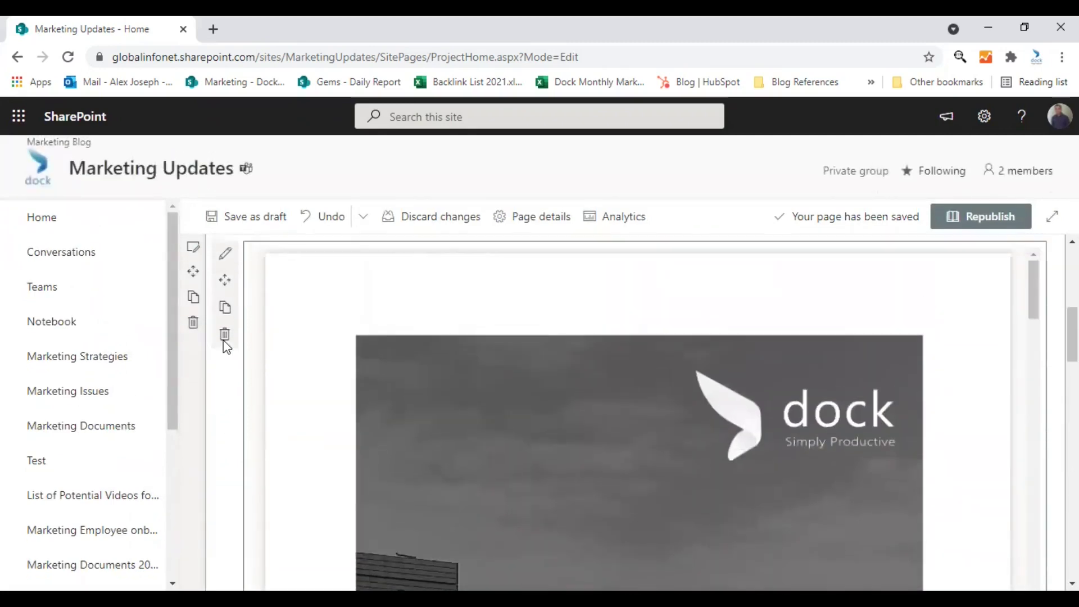
Set the File viewer's start page to 1 in its settings and apply it.
click(225, 315)
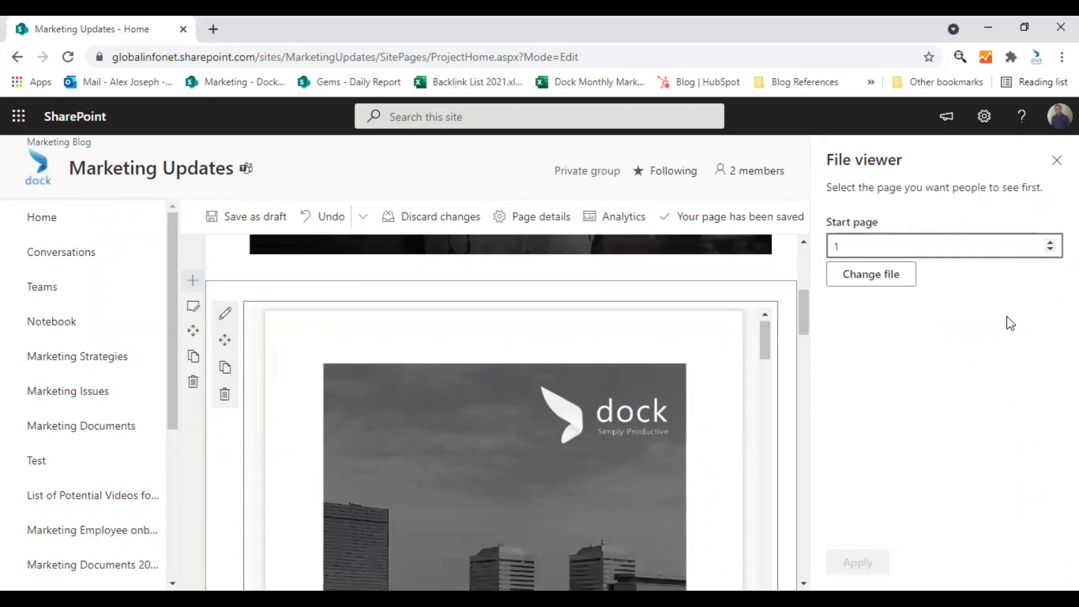
key(ctrl+a)
text(2)
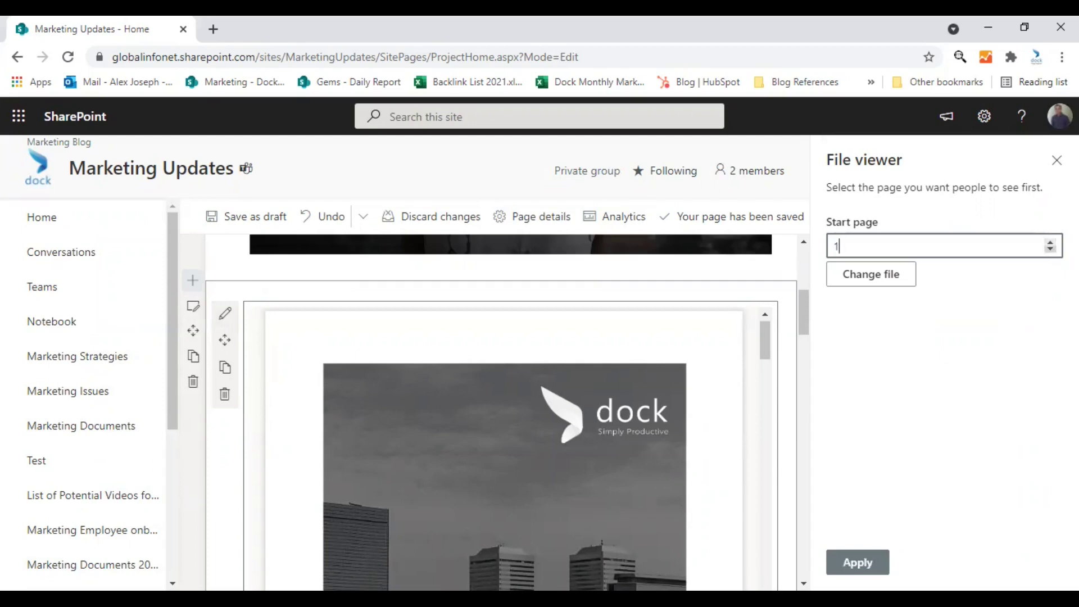
key(Up)
click(863, 559)
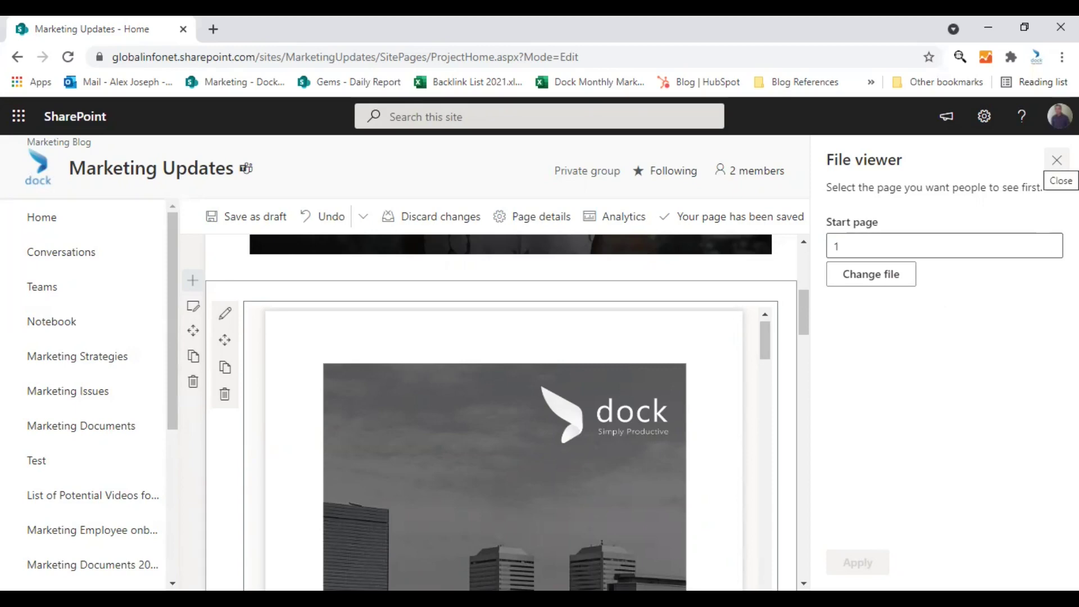
Close the File viewer settings pane and republish the Marketing Updates home page.
click(1056, 161)
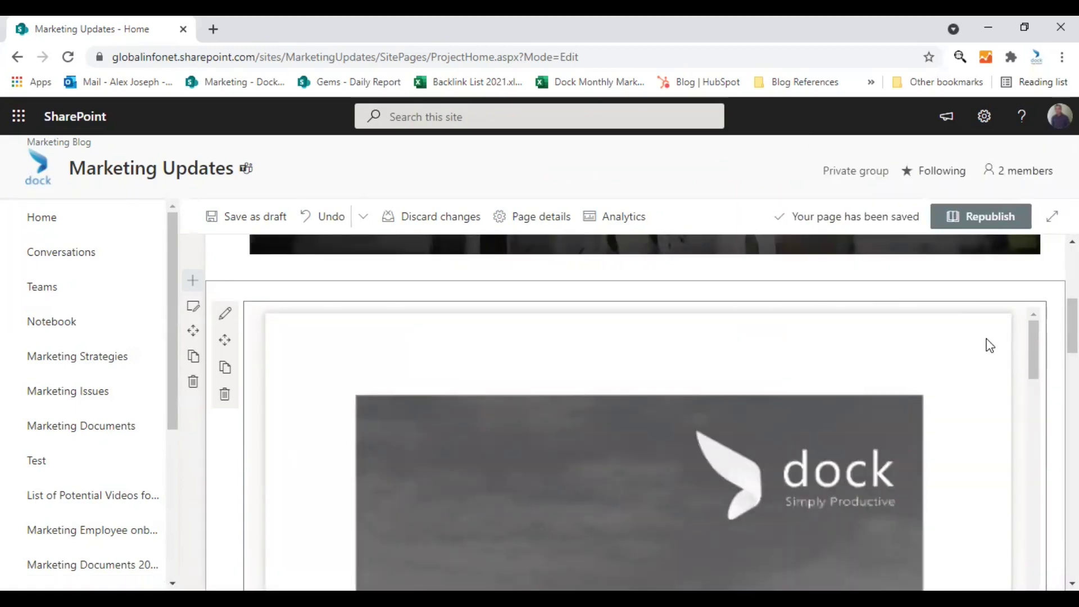
click(977, 221)
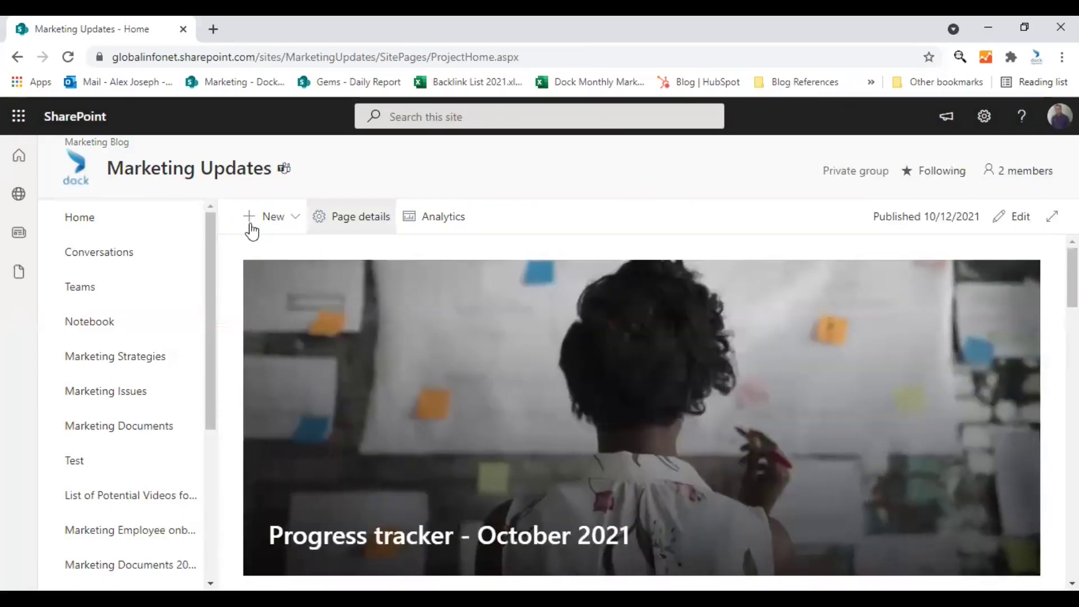
Go back to the Marketing Updates Home page and expand its content to full width.
click(106, 223)
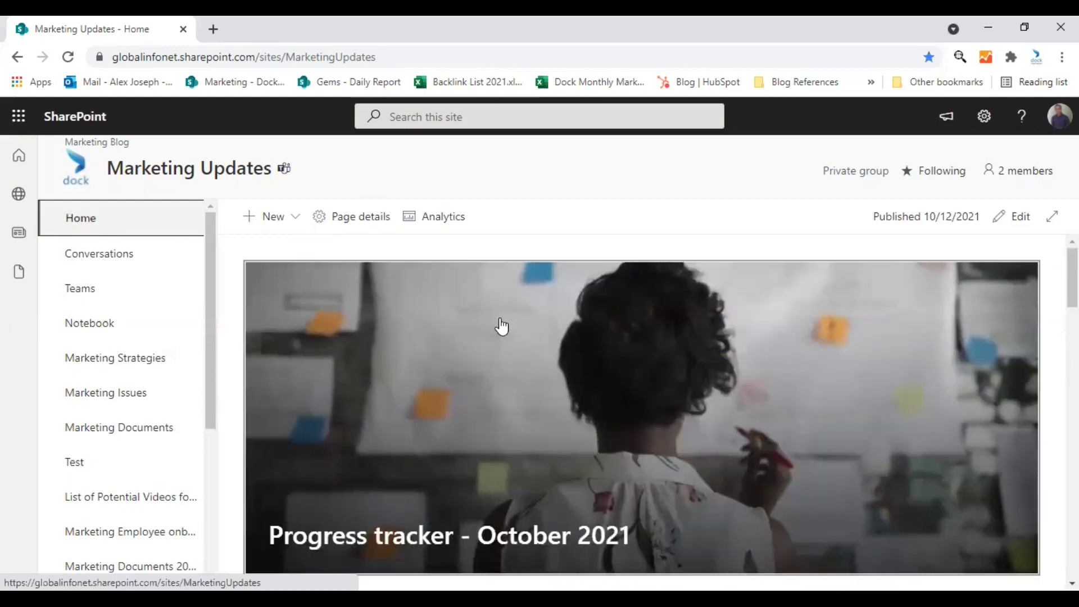
click(1051, 219)
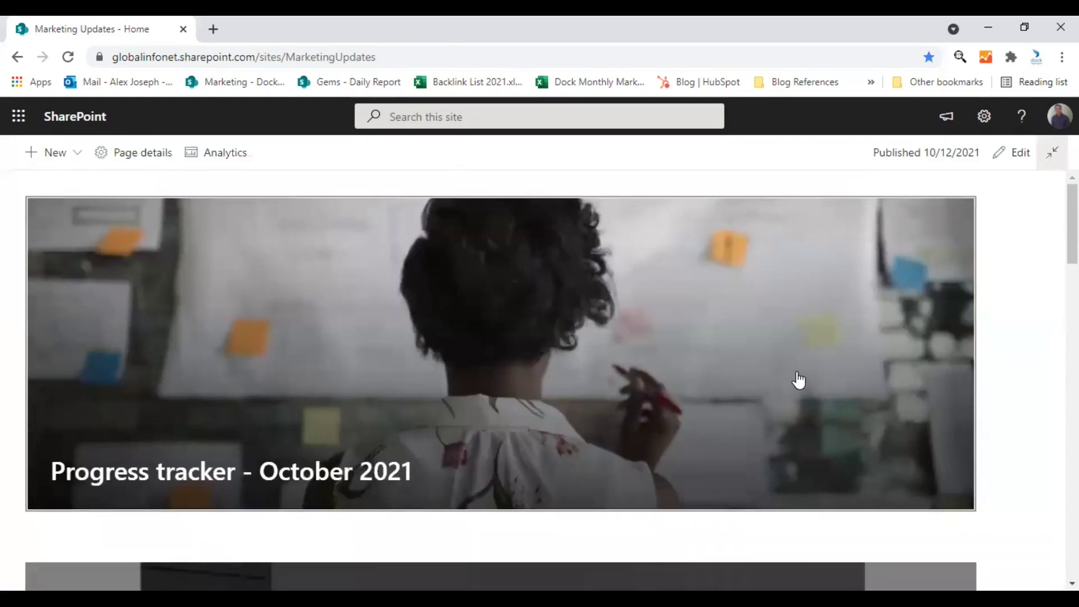
Scroll the home page through the embedded 3-page contract down to its caption.
scroll(798, 380, down, 3)
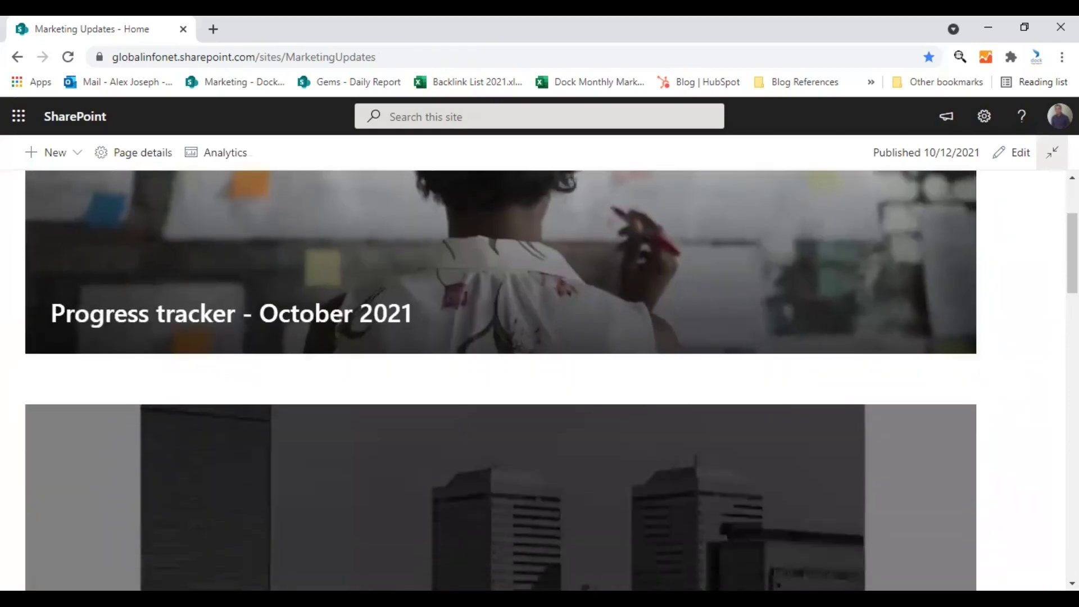
scroll(1023, 423, down, 3)
scroll(1023, 423, down, 3)
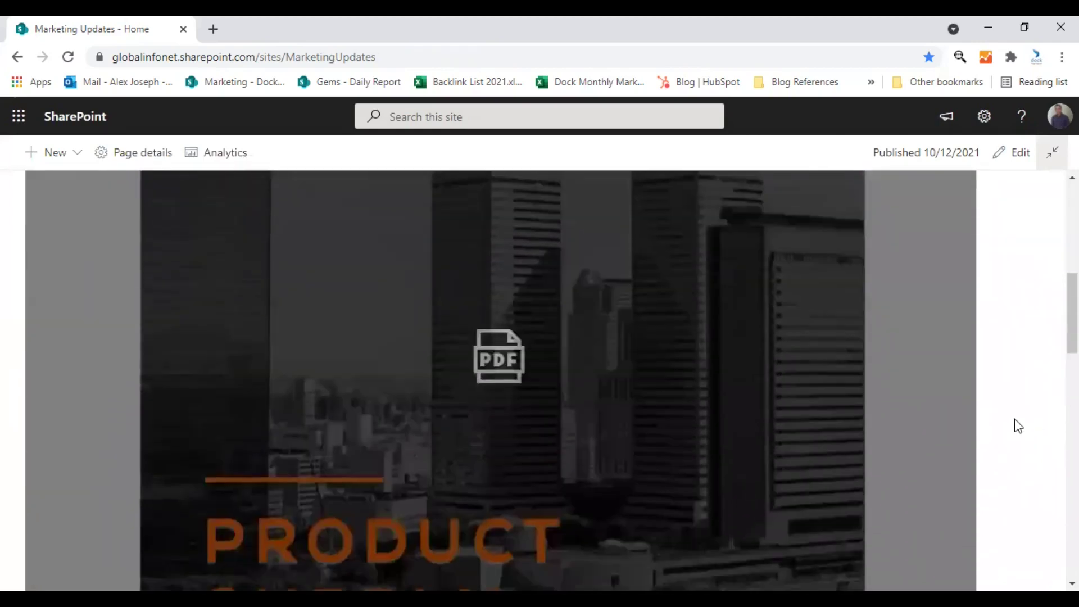
scroll(650, 382, down, 3)
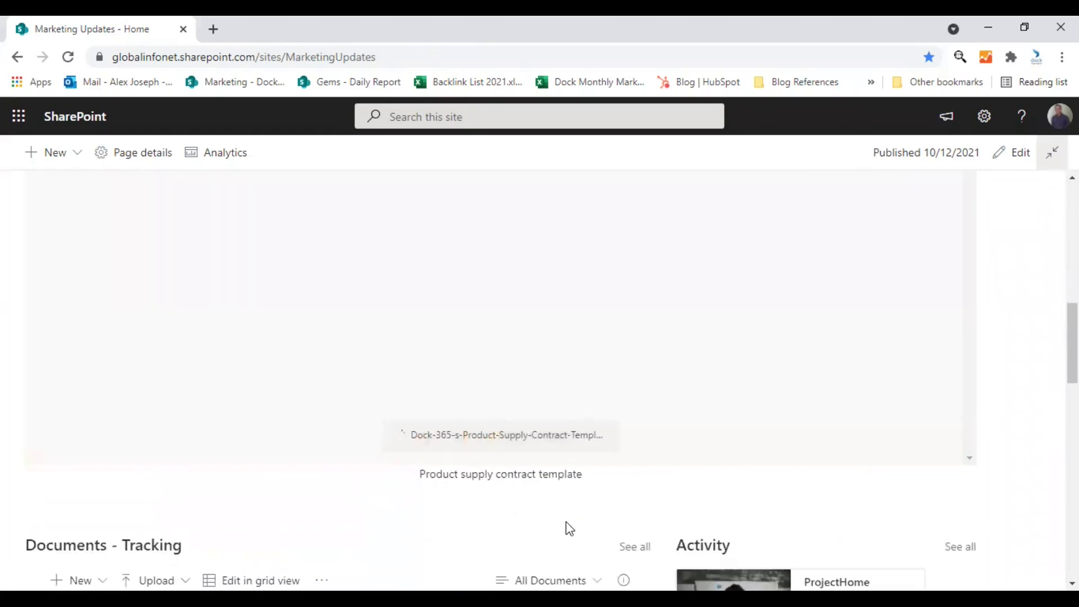
scroll(607, 492, up, 3)
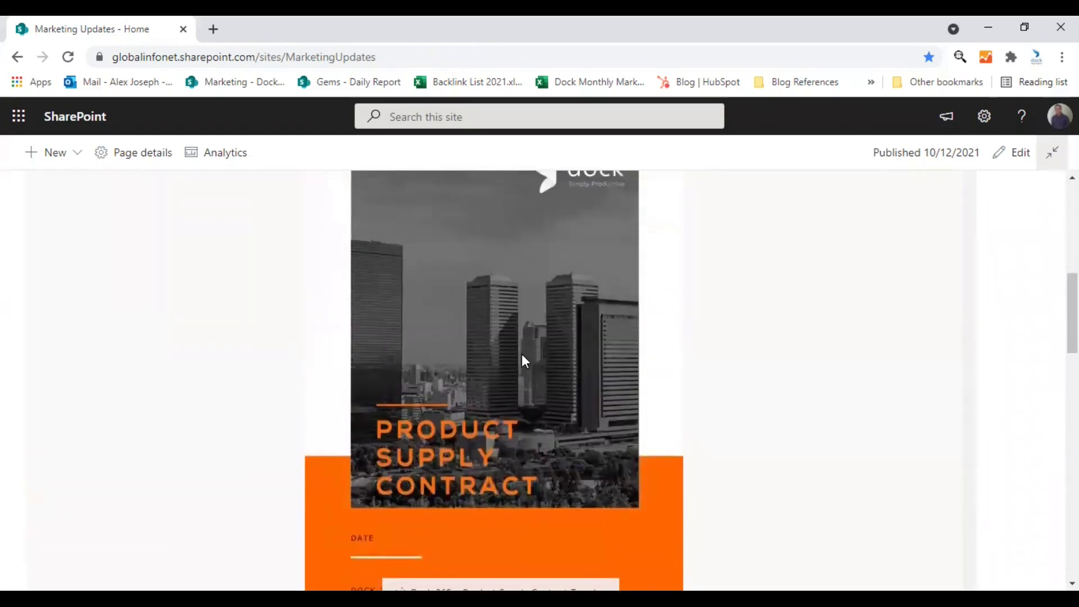
scroll(522, 360, up, 3)
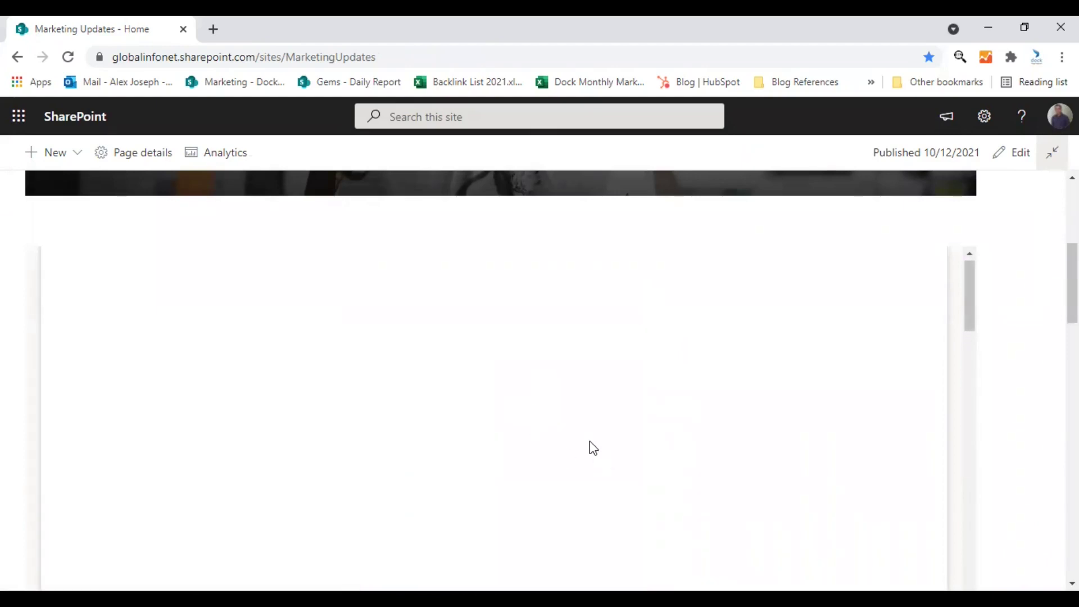
scroll(687, 446, down, 3)
scroll(1026, 366, down, 5)
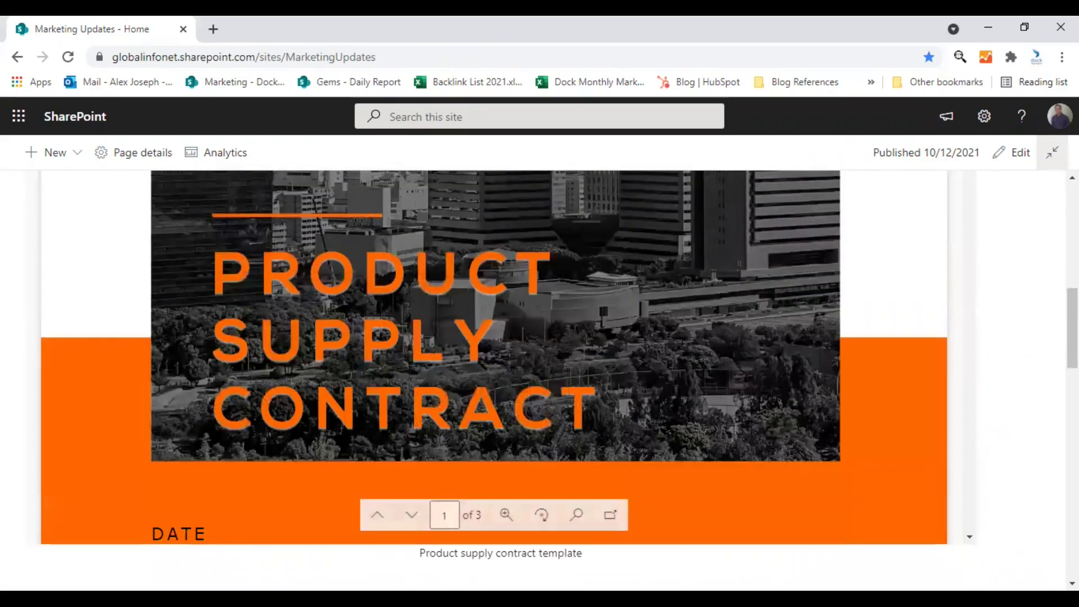
scroll(574, 417, up, 5)
scroll(657, 346, down, 8)
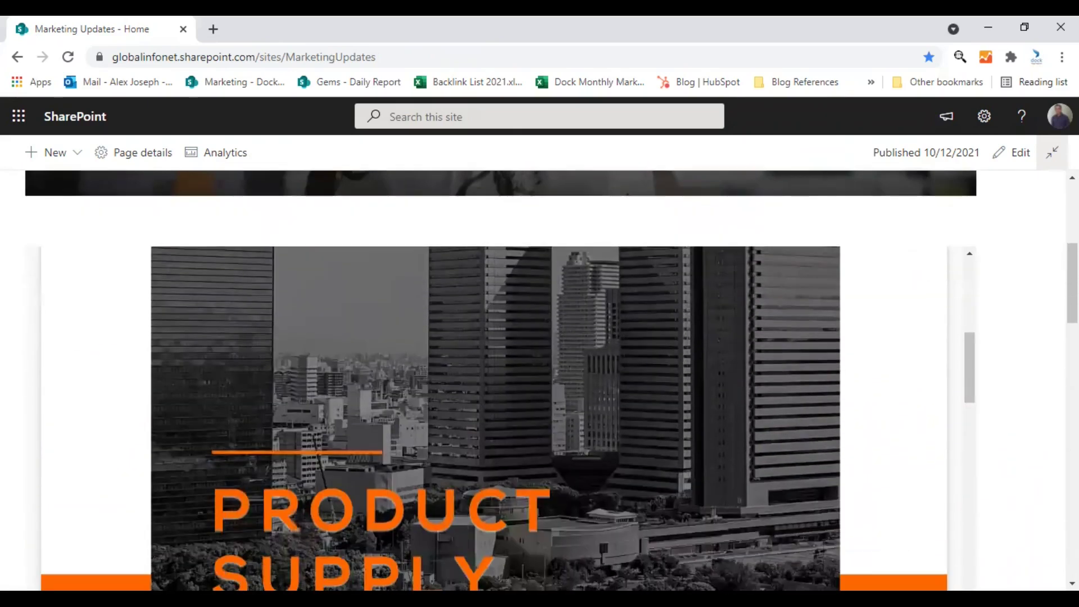
scroll(656, 345, down, 10)
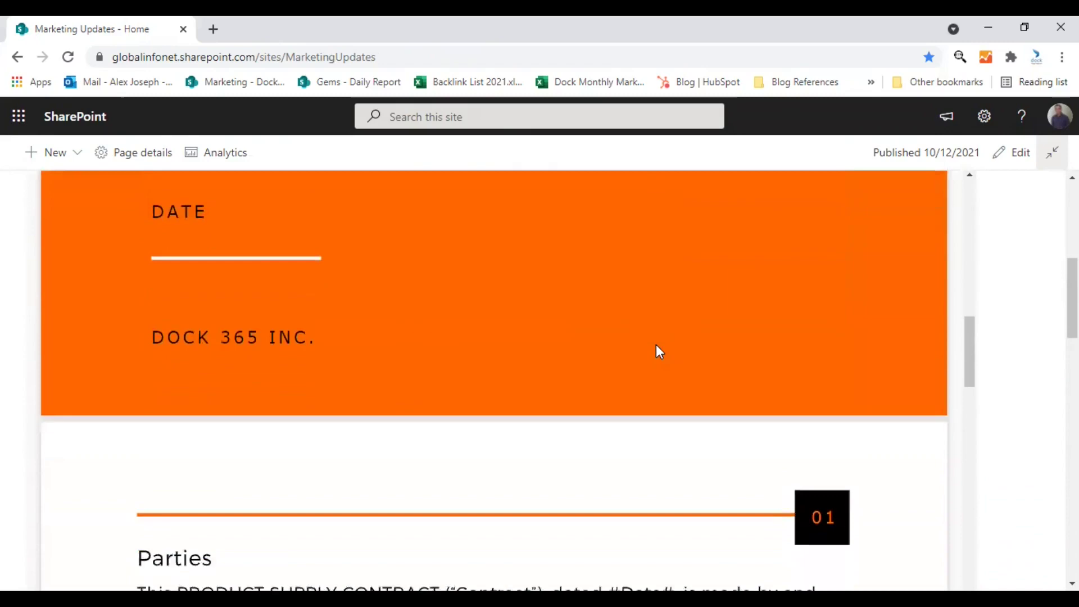
scroll(659, 350, down, 15)
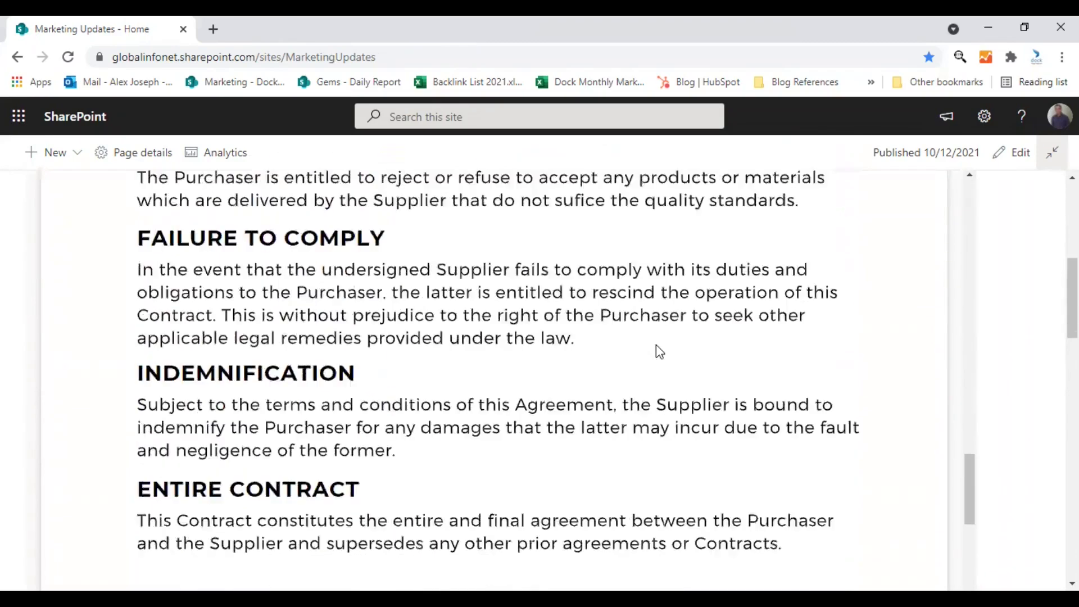
scroll(661, 353, down, 3)
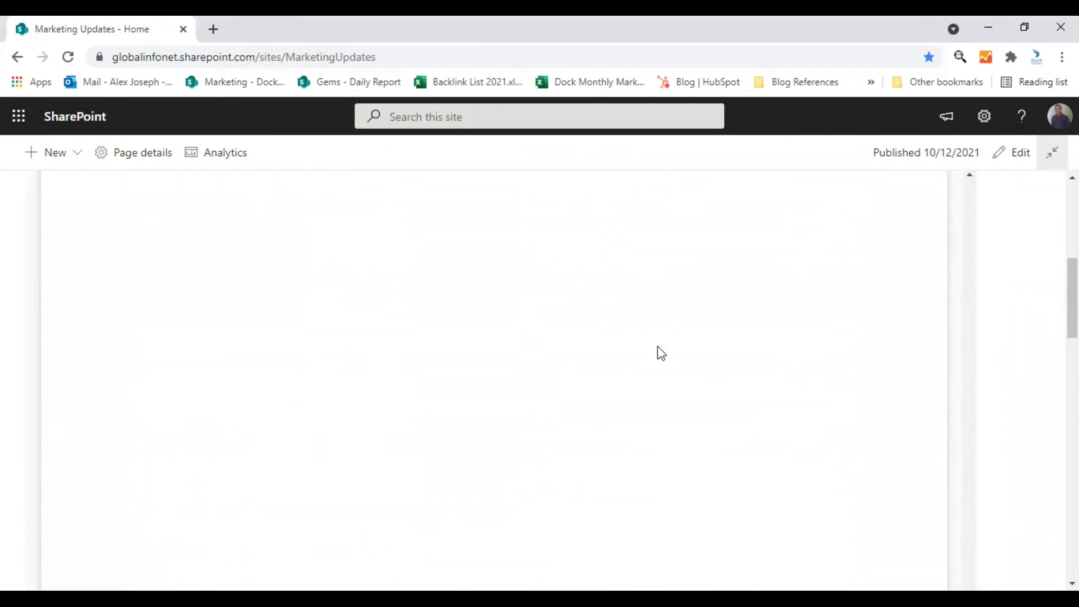
scroll(1014, 407, down, 5)
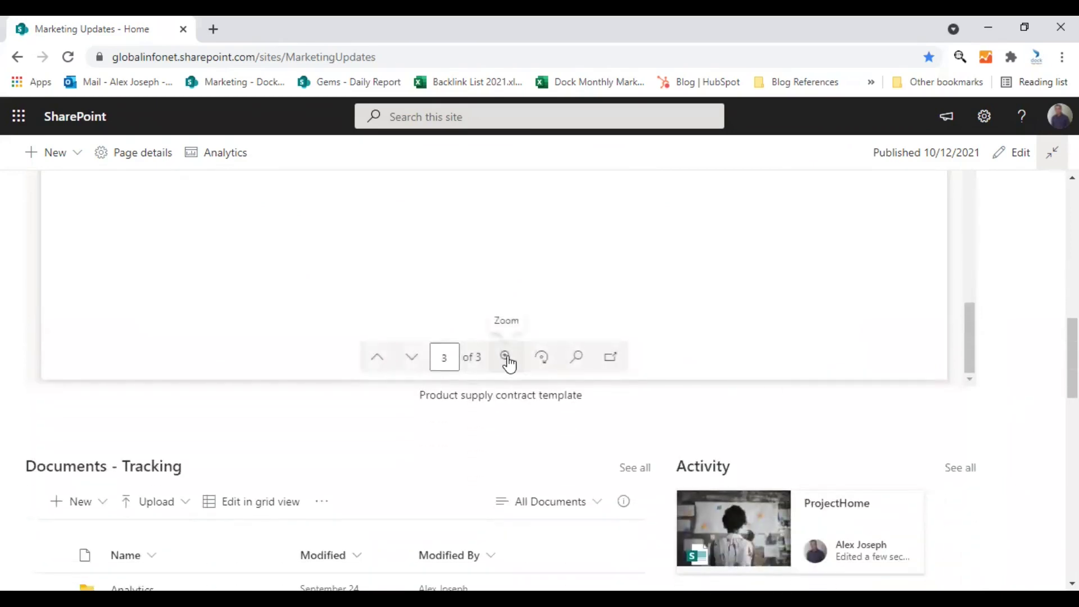
Zoom the embedded contract to 50%.
click(508, 358)
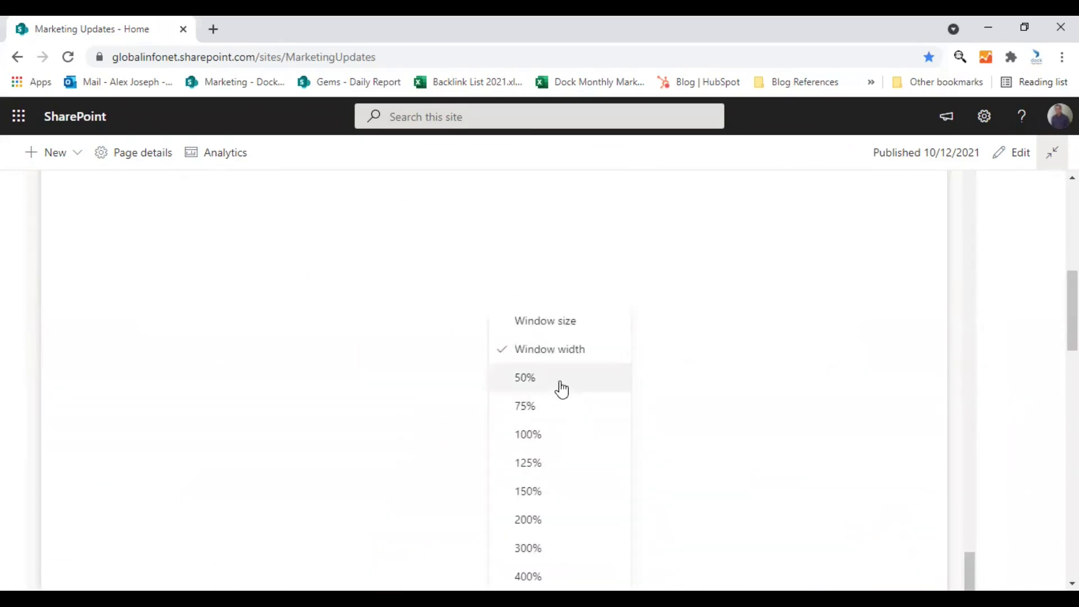
click(551, 387)
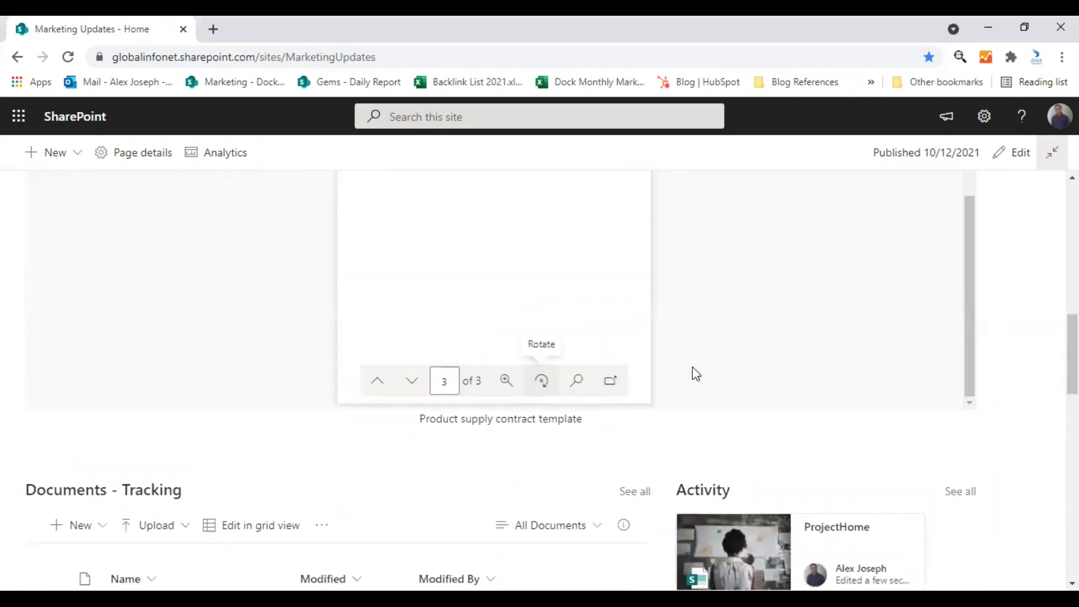
scroll(753, 376, up, 2)
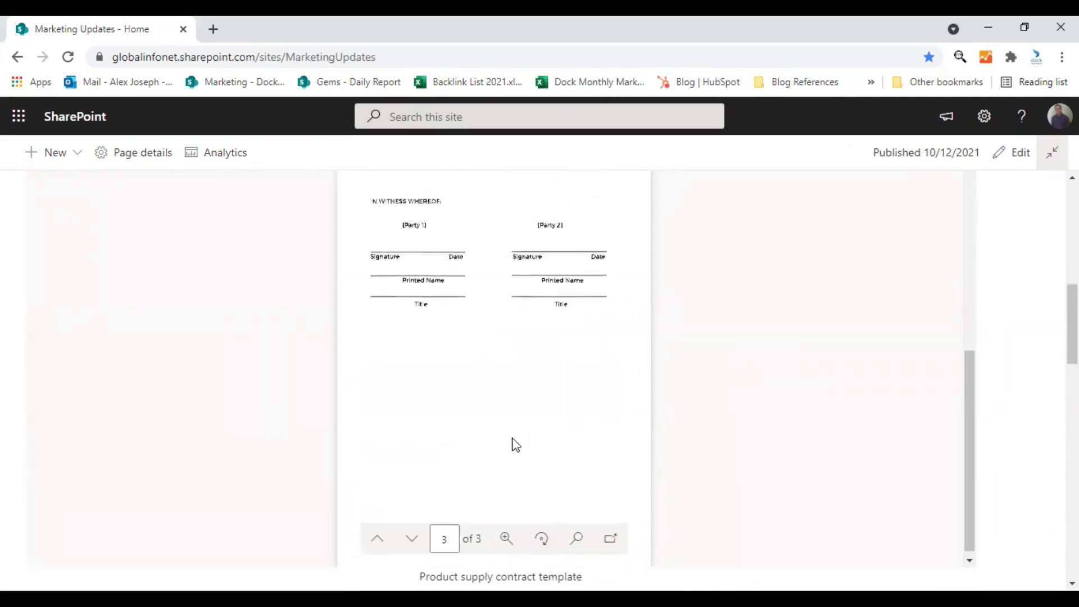
scroll(512, 441, up, 10)
scroll(514, 445, up, 3)
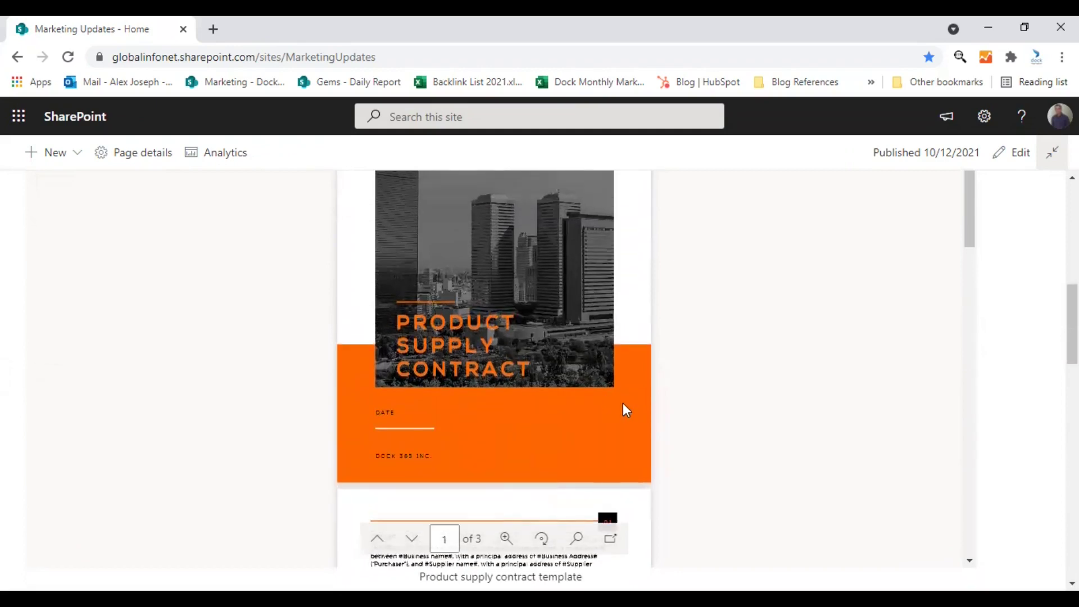
scroll(623, 403, down, 4)
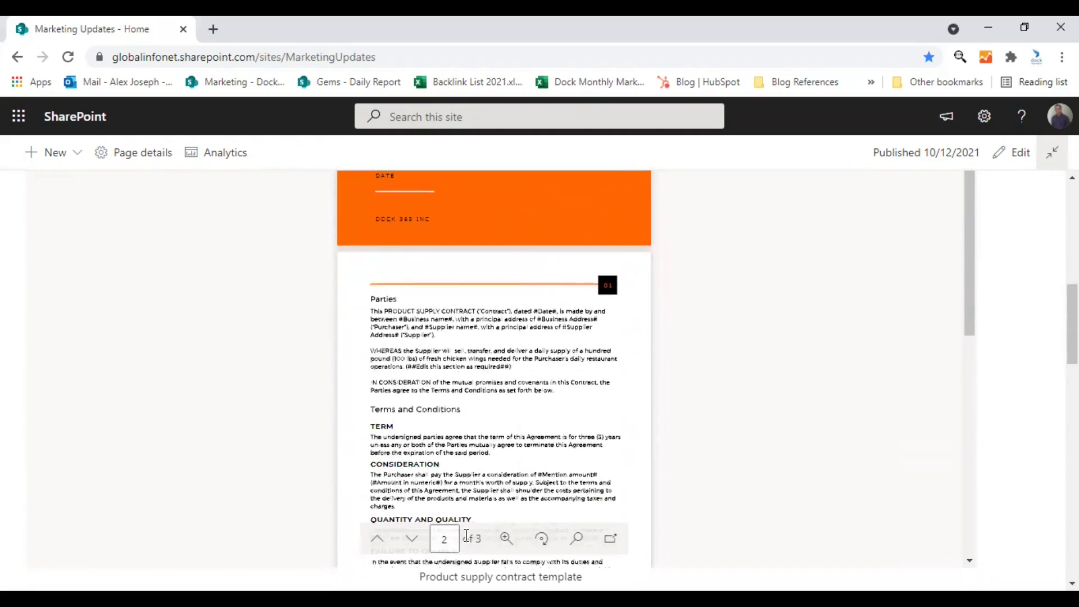
Page forward to the signature page, then back to the contract's cover.
click(413, 541)
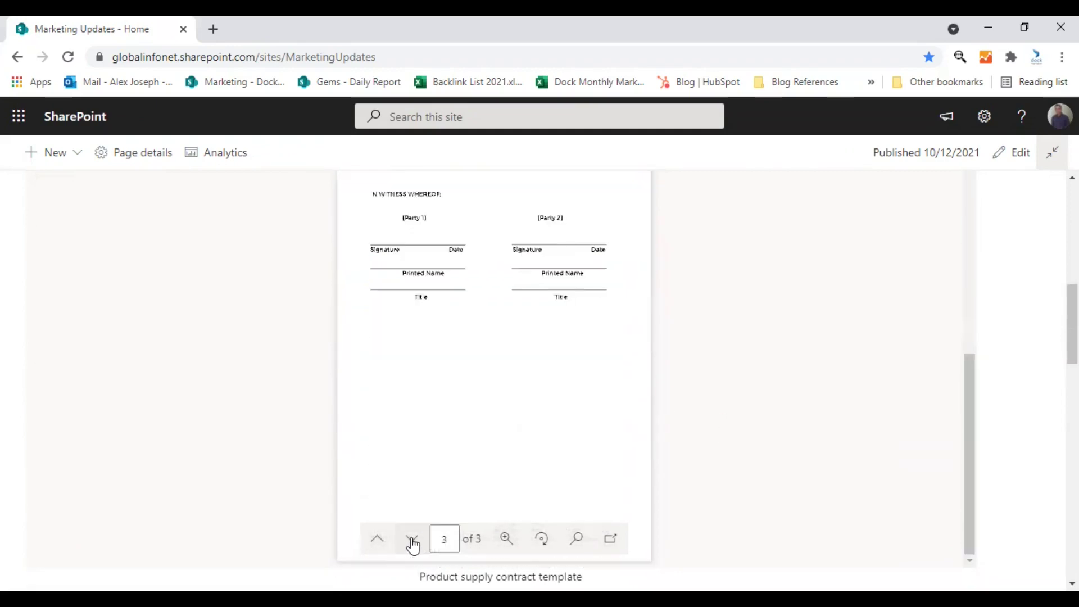
click(378, 540)
click(377, 541)
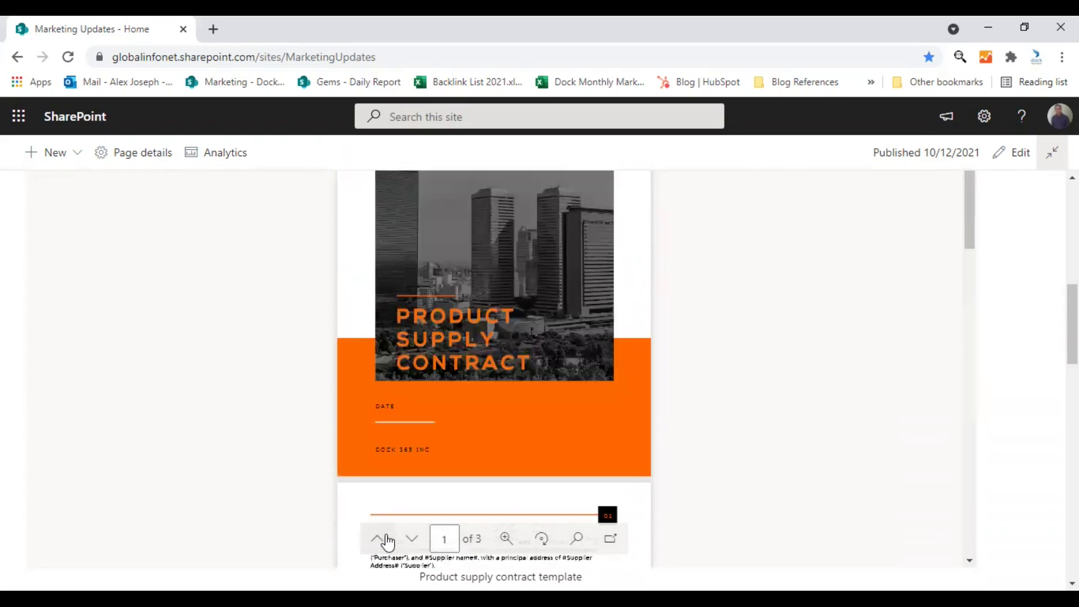
Rotate the contract a full turn back upright, then start a search within it.
click(543, 540)
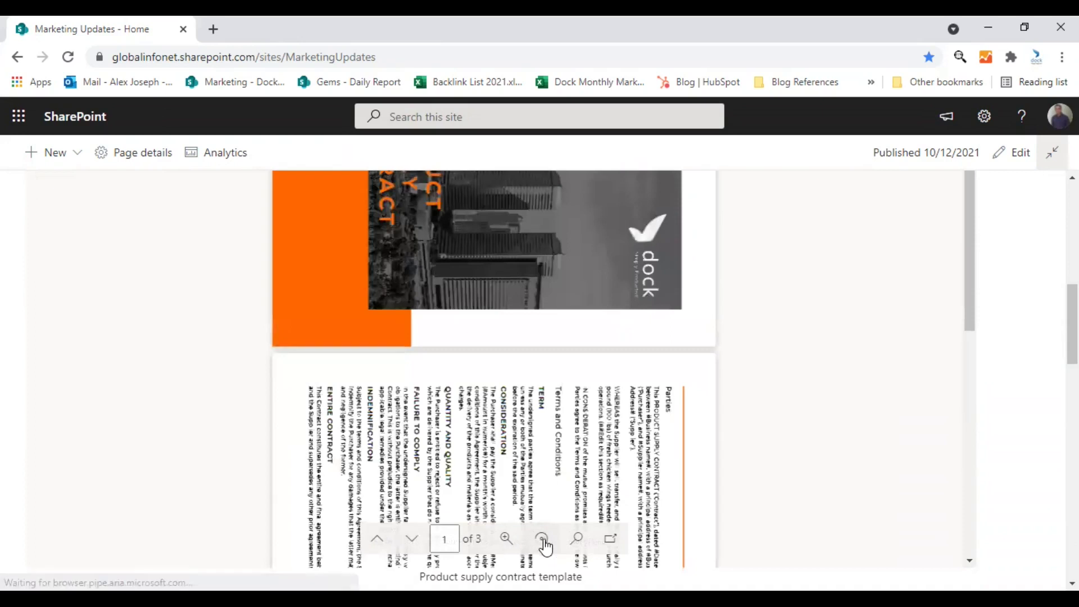
click(543, 539)
click(543, 539)
click(543, 539)
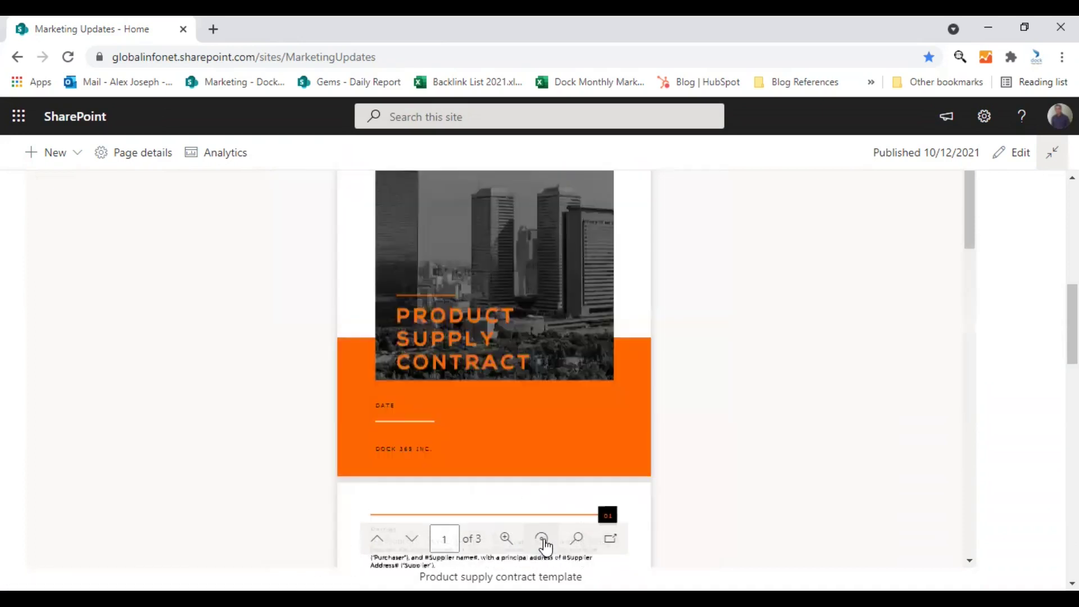
click(577, 541)
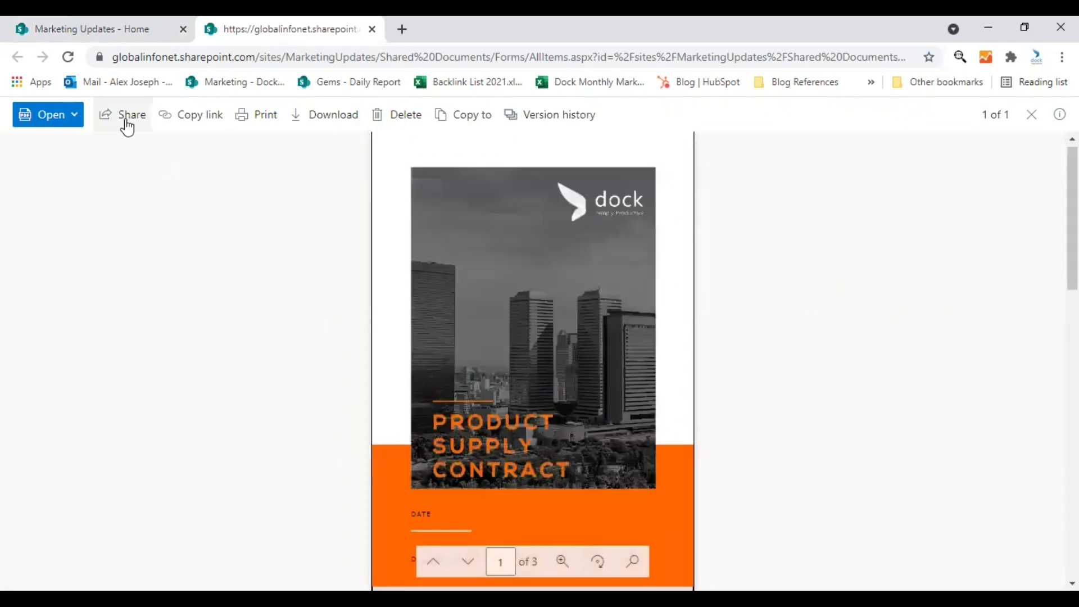
Glance at the contract's Open options without choosing one, then download the product supply contract PDF.
click(70, 116)
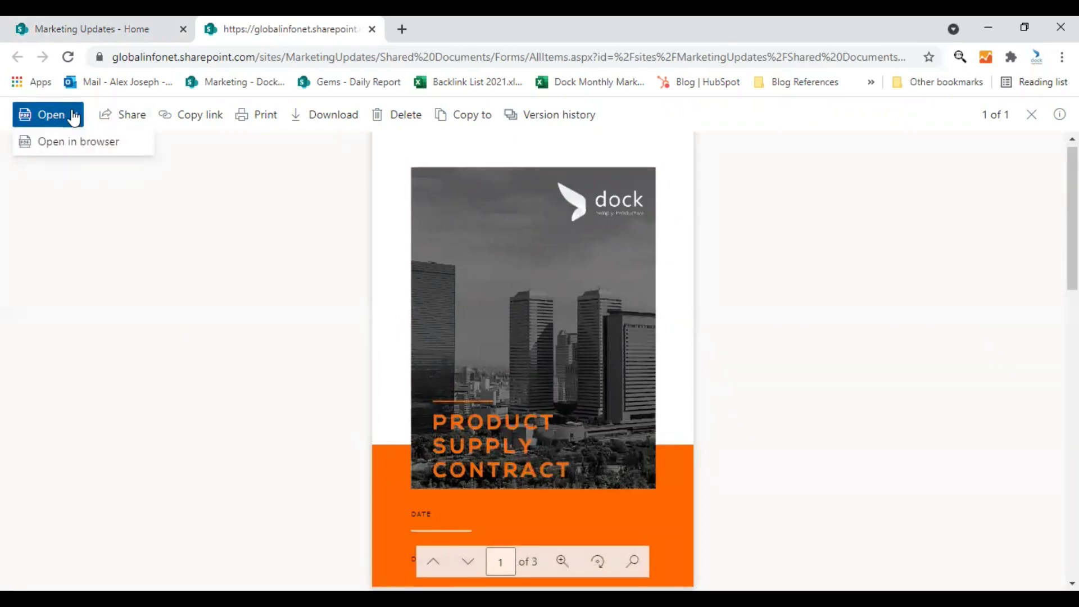
click(72, 114)
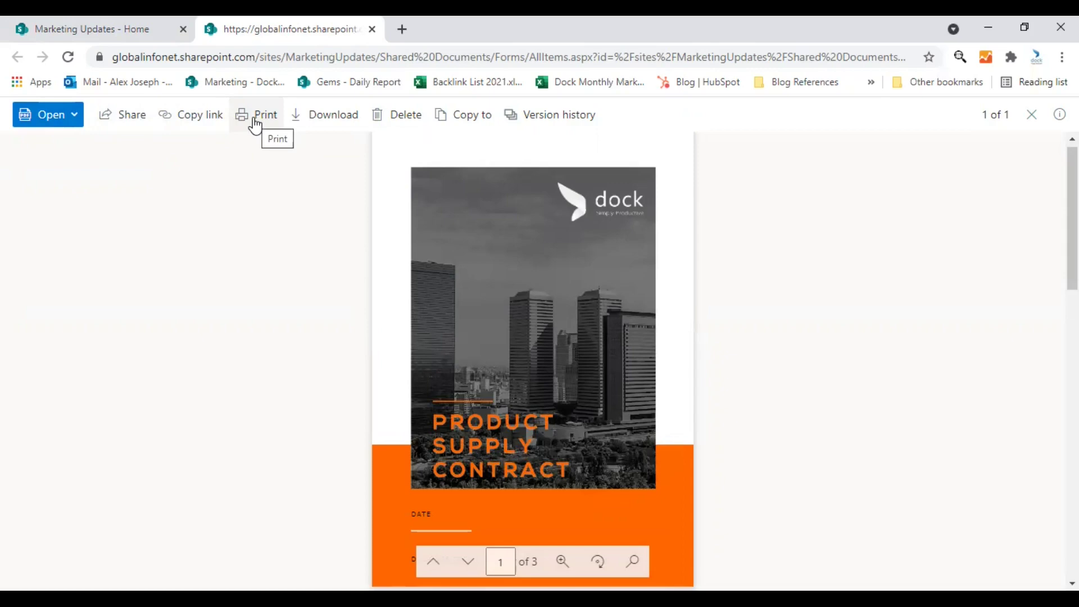
click(324, 123)
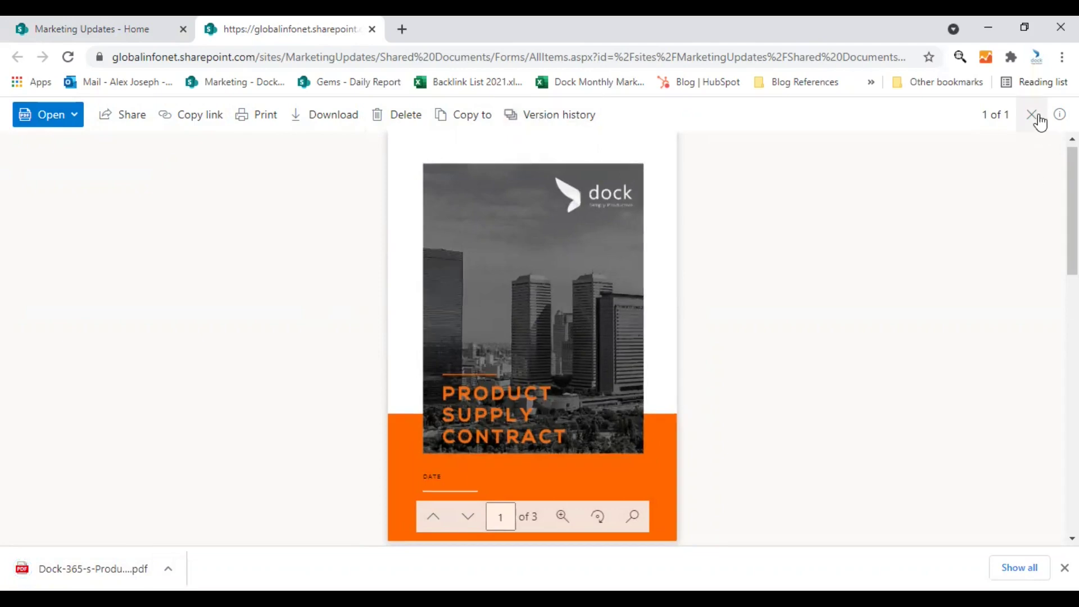
scroll(752, 436, down, 4)
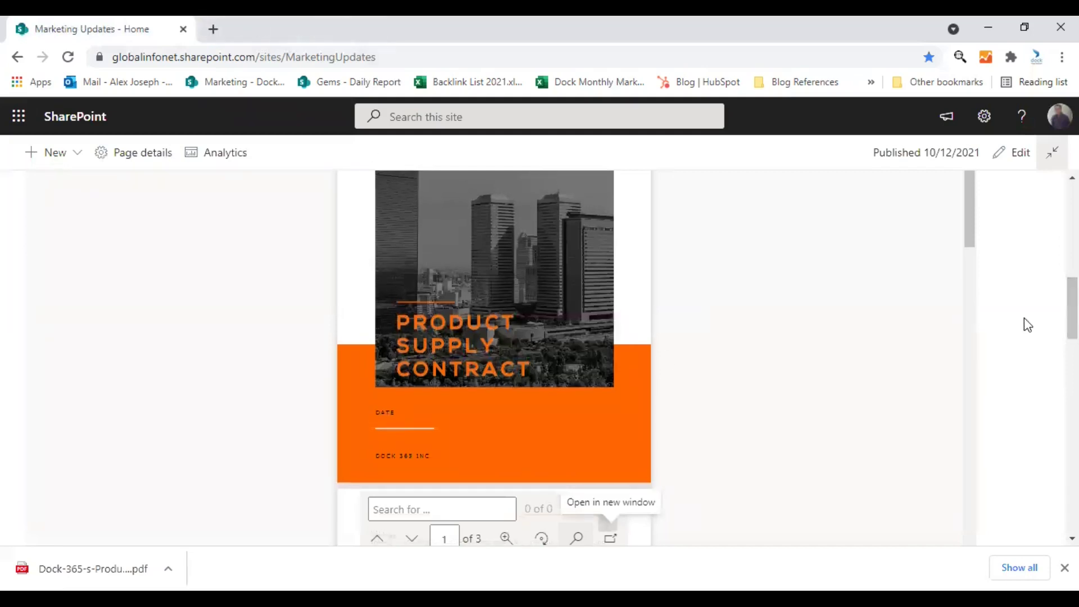
Scroll the Marketing Updates home page down past the File Viewer to Documents - Tracking.
scroll(1028, 325, up, 8)
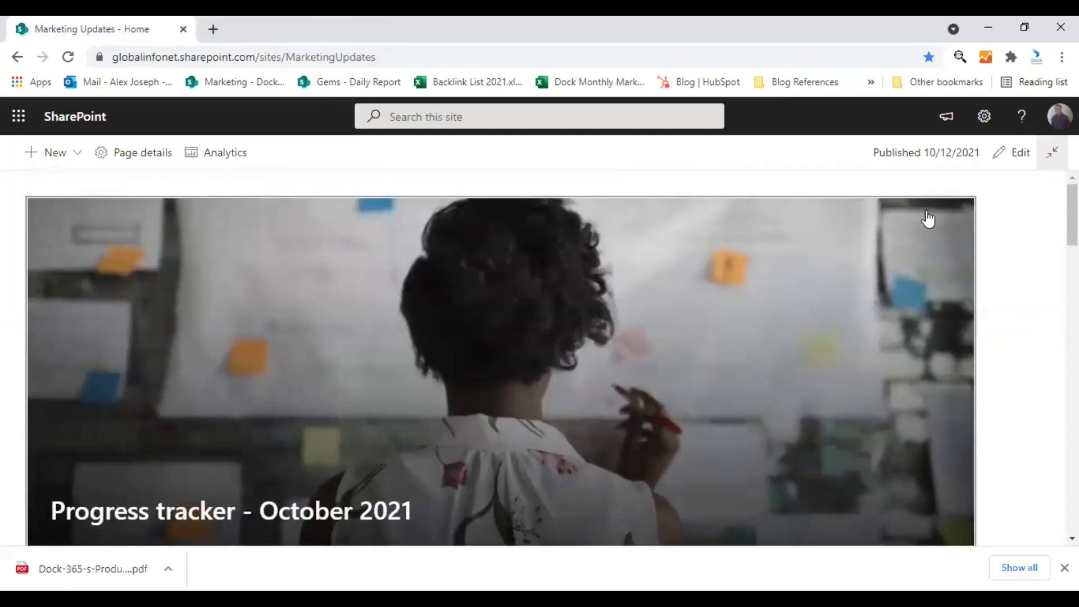
scroll(928, 219, down, 8)
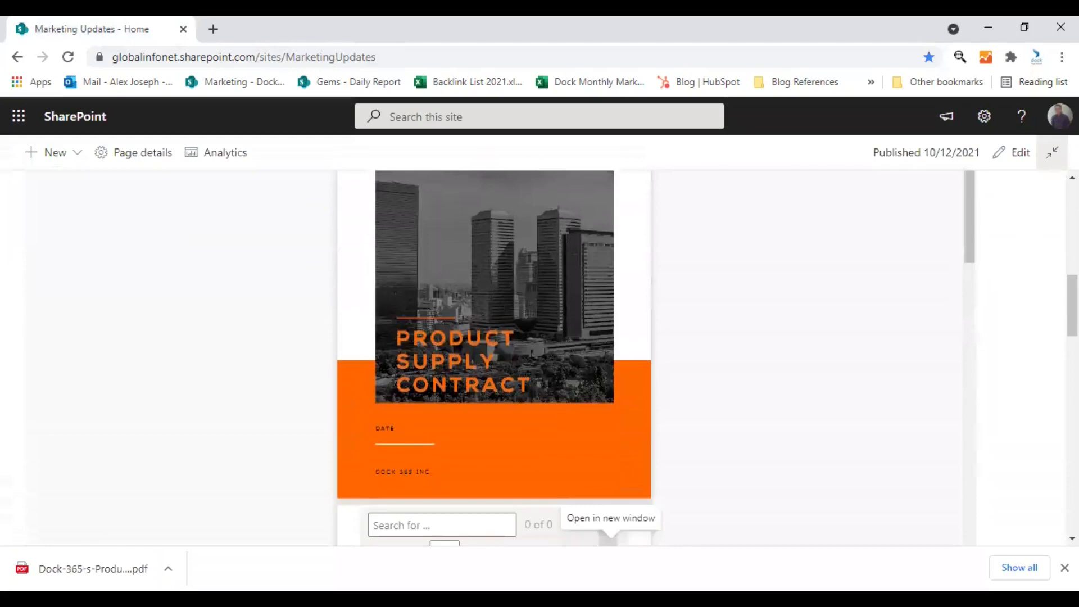
scroll(495, 360, down, 8)
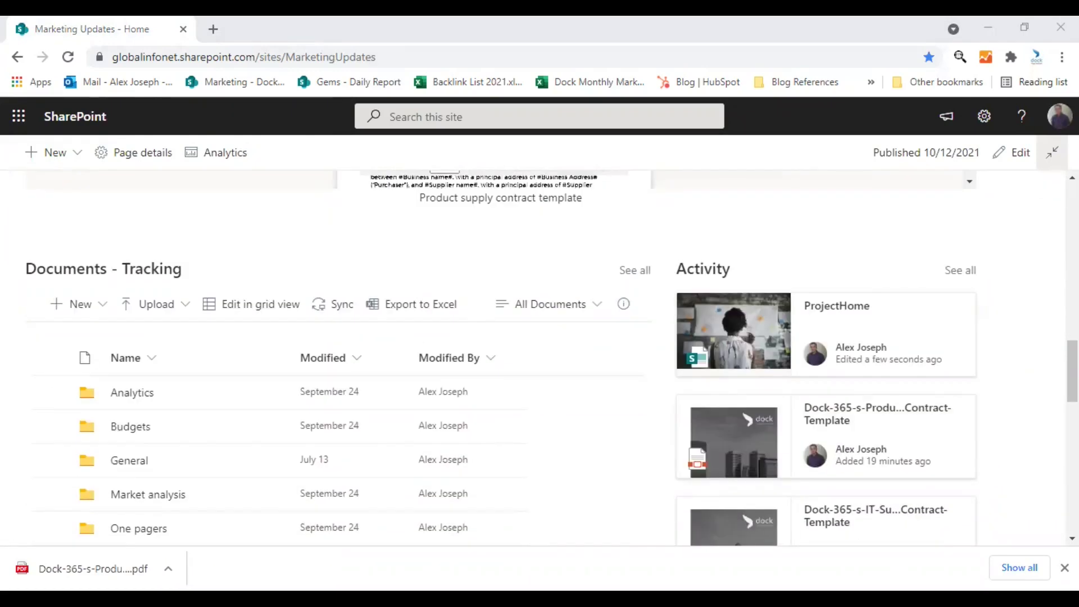